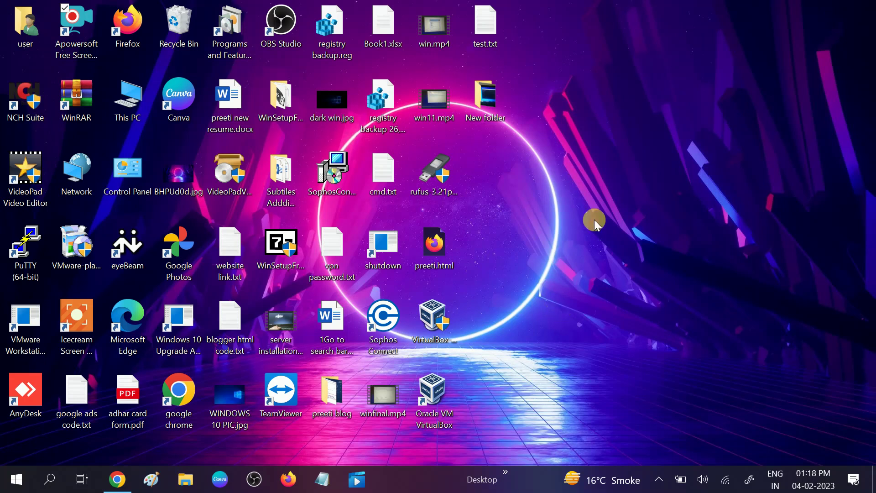
Search the Start menu for 'windows'
{"action": "left_click", "coordinate": [61, 487]}
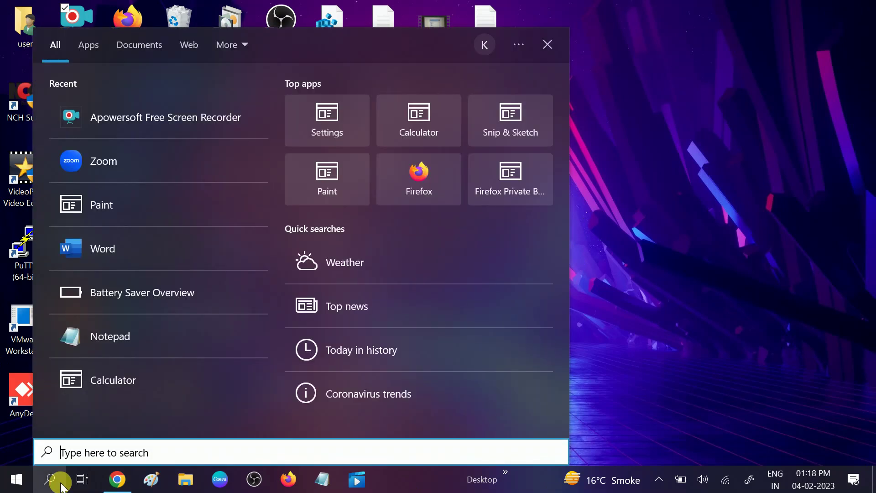
{"action": "type", "text": "windows"}
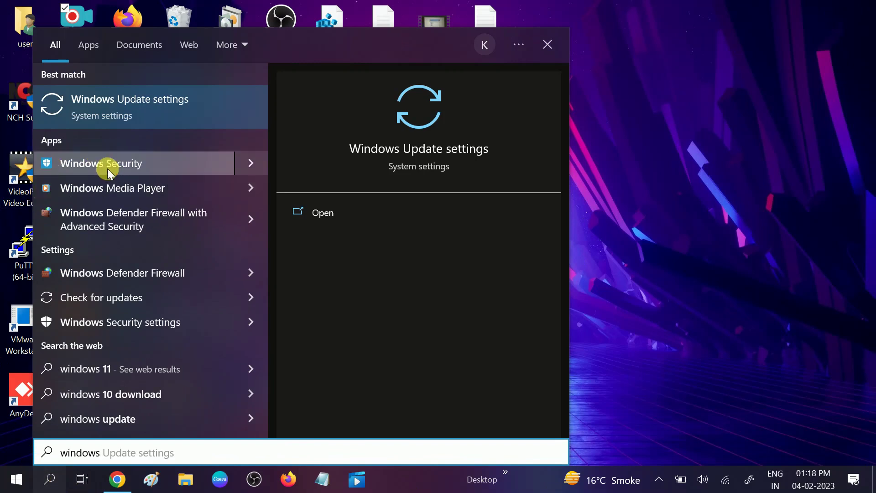
Open Windows Security, review the Security at a glance page, and close it
{"action": "left_click", "coordinate": [107, 168]}
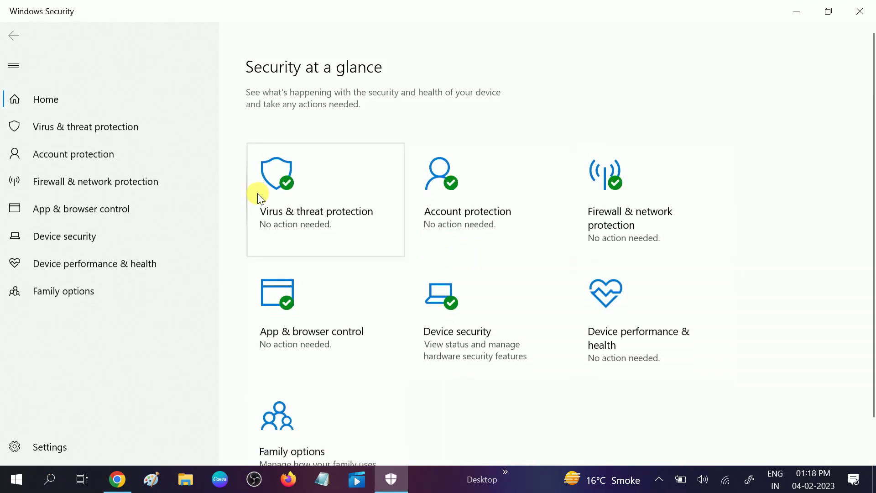
{"action": "scroll", "coordinate": [513, 211], "scroll_direction": "down", "scroll_amount": 2}
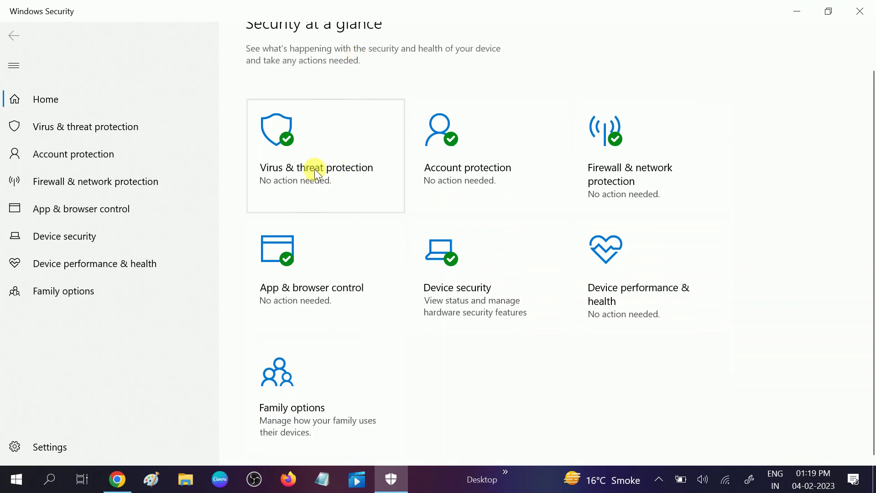
{"action": "scroll", "coordinate": [314, 169], "scroll_direction": "up", "scroll_amount": 2}
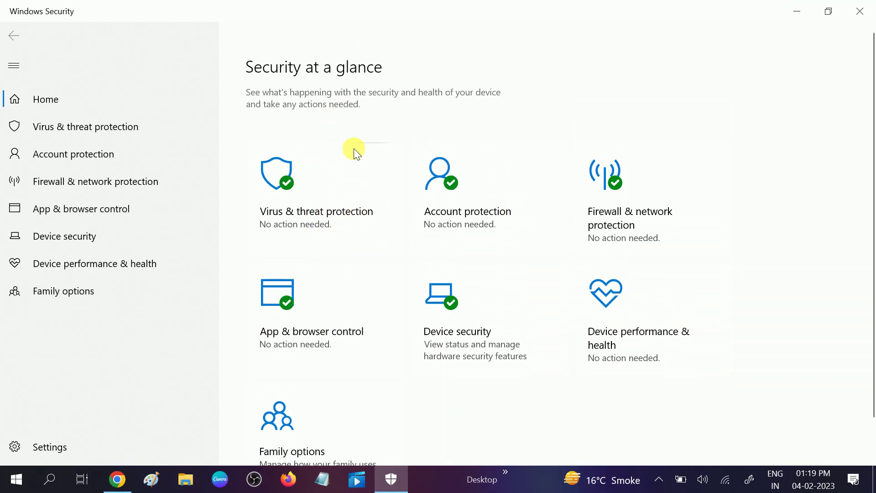
{"action": "left_click", "coordinate": [864, 10]}
Refresh the desktop from its right-click menu
{"action": "right_click", "coordinate": [694, 70]}
{"action": "left_click", "coordinate": [630, 160]}
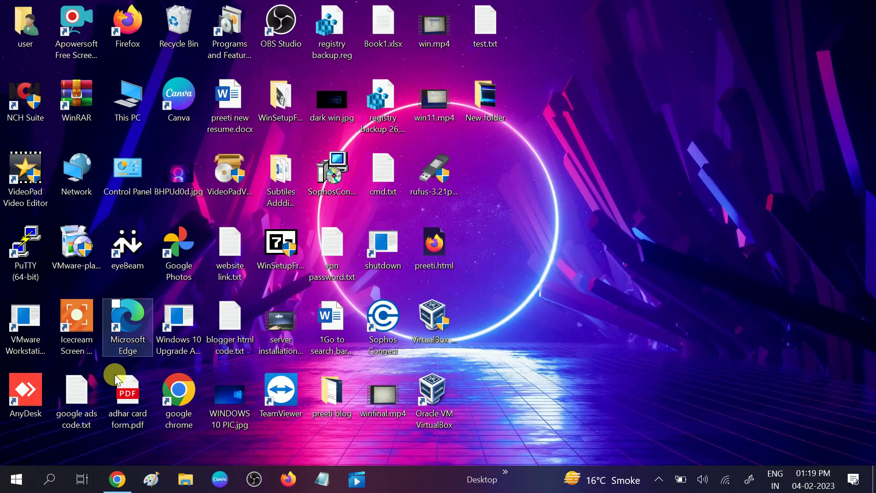
{"action": "left_click", "coordinate": [52, 479]}
Launch Command Prompt as administrator from a 'cmd' search
{"action": "type", "text": "cmd"}
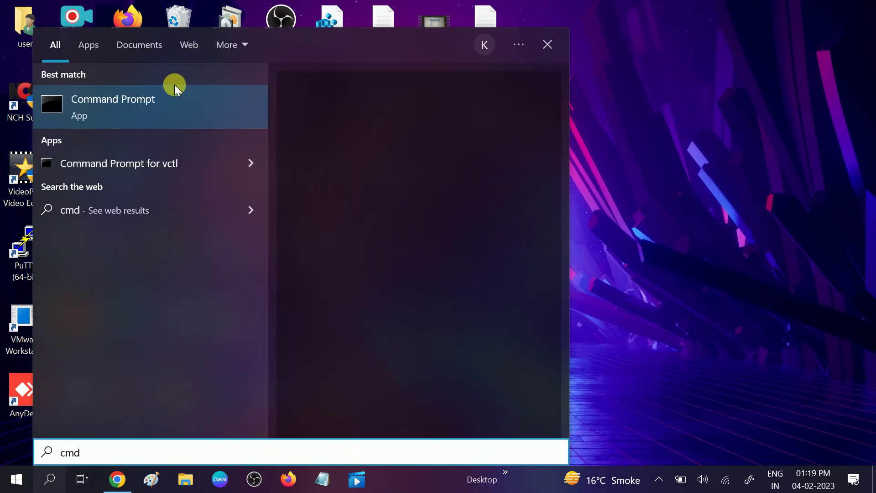
{"action": "right_click", "coordinate": [163, 98]}
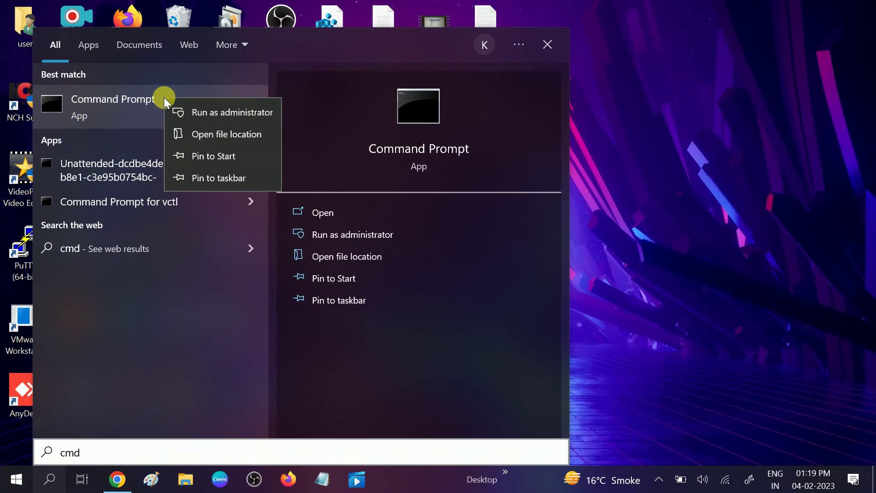
{"action": "left_click", "coordinate": [203, 111]}
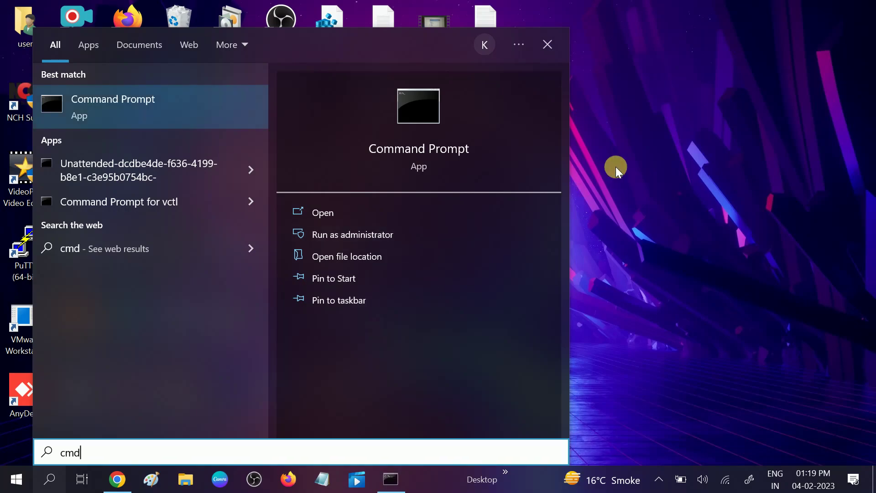
{"action": "left_click", "coordinate": [615, 167]}
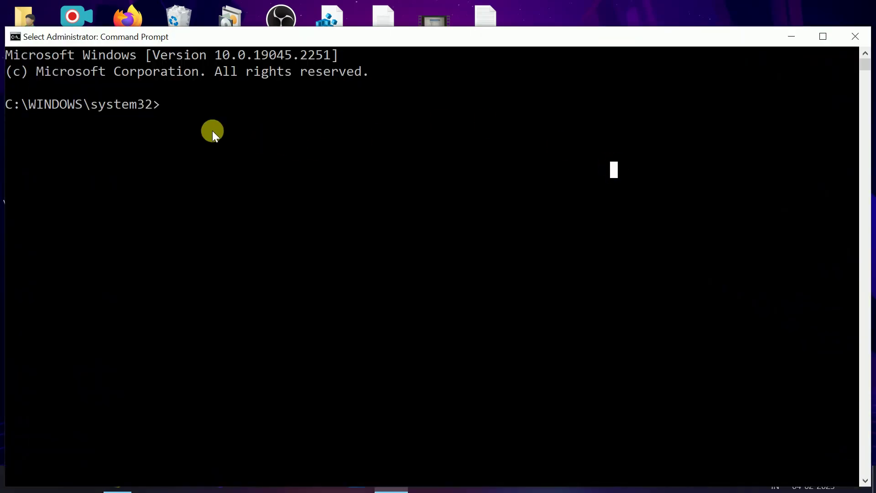
Run sfc /scannow at the admin prompt, then minimize the window while it scans
{"action": "type", "text": "sfc /s"}
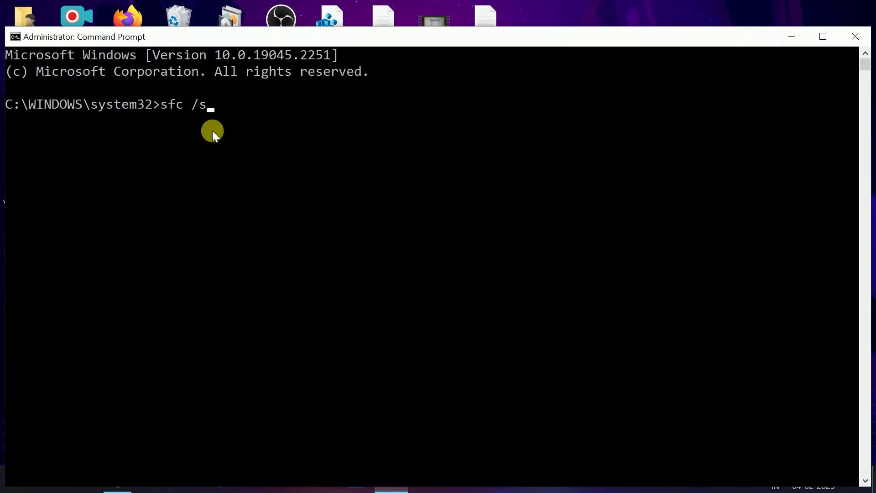
{"action": "type", "text": "cannow"}
{"action": "key", "text": "Return"}
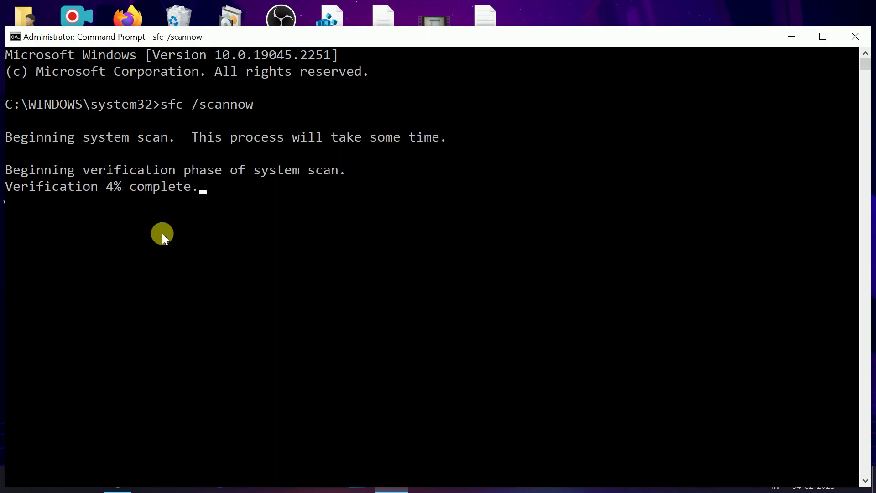
{"action": "left_click", "coordinate": [783, 38]}
Refresh the desktop twice from its right-click menu
{"action": "right_click", "coordinate": [609, 71]}
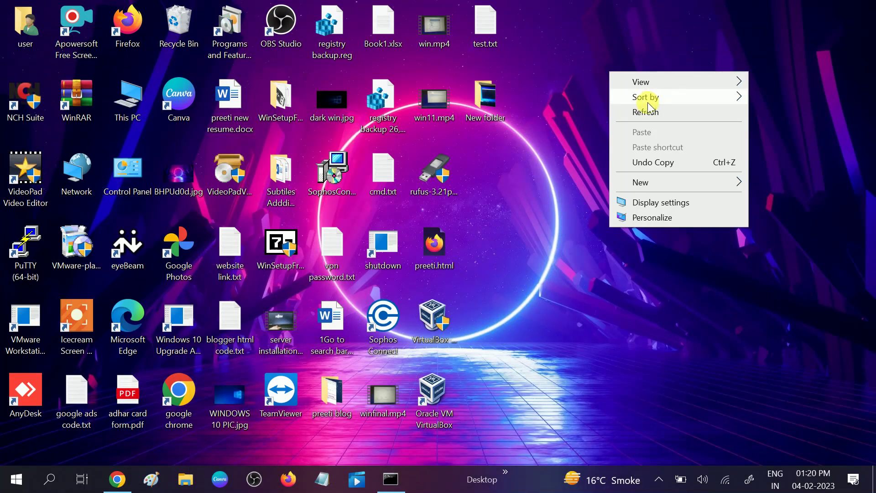
{"action": "left_click", "coordinate": [645, 113]}
{"action": "right_click", "coordinate": [631, 67]}
{"action": "left_click", "coordinate": [659, 109]}
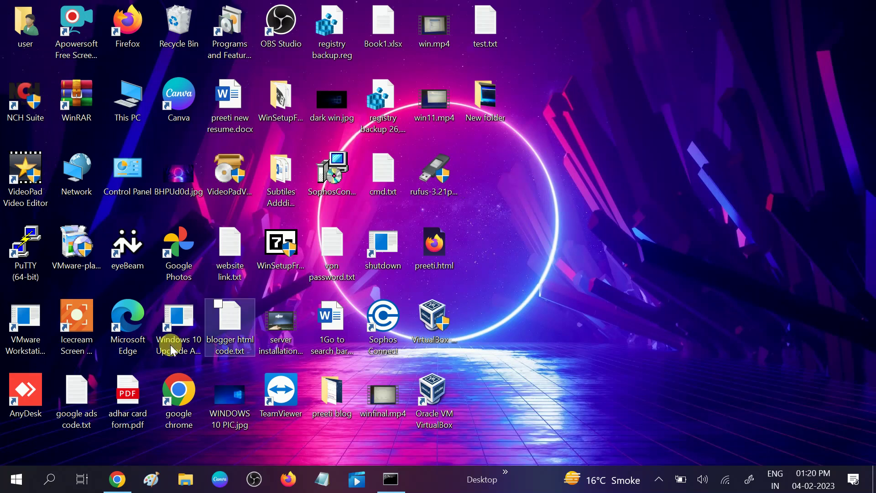
{"action": "left_click", "coordinate": [51, 480]}
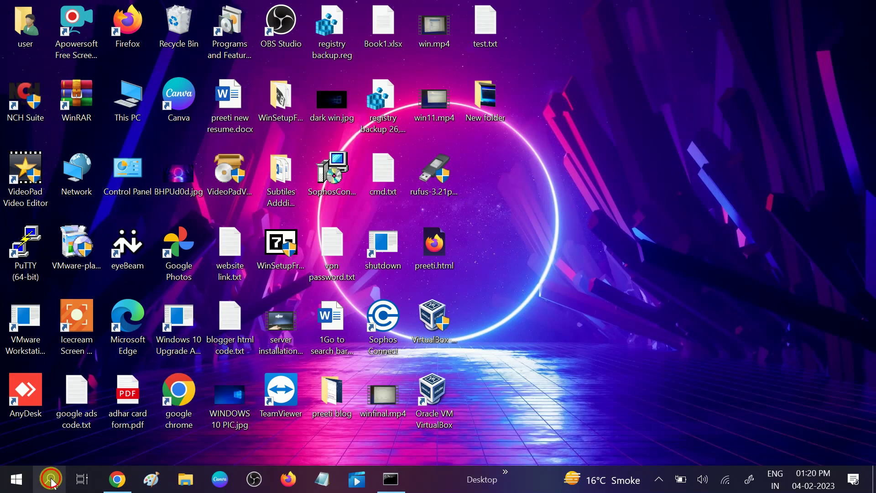
Open Control Panel from search, keep Large icons view, and go to Programs and Features
{"action": "type", "text": "cob"}
{"action": "key", "text": "BackSpace"}
{"action": "type", "text": "n"}
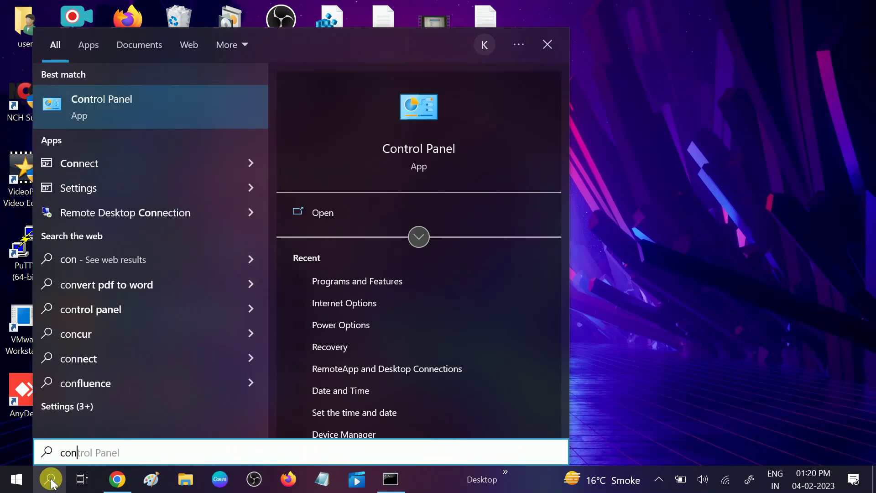
{"action": "left_click", "coordinate": [176, 123]}
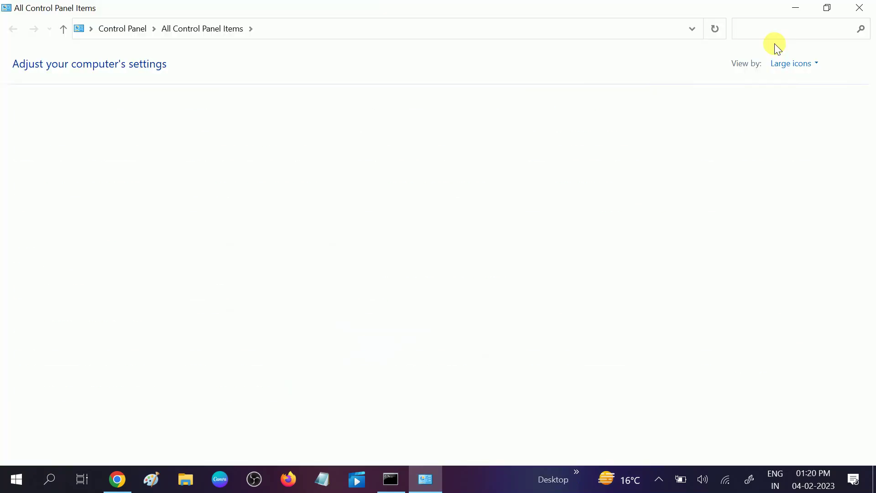
{"action": "left_click", "coordinate": [791, 62]}
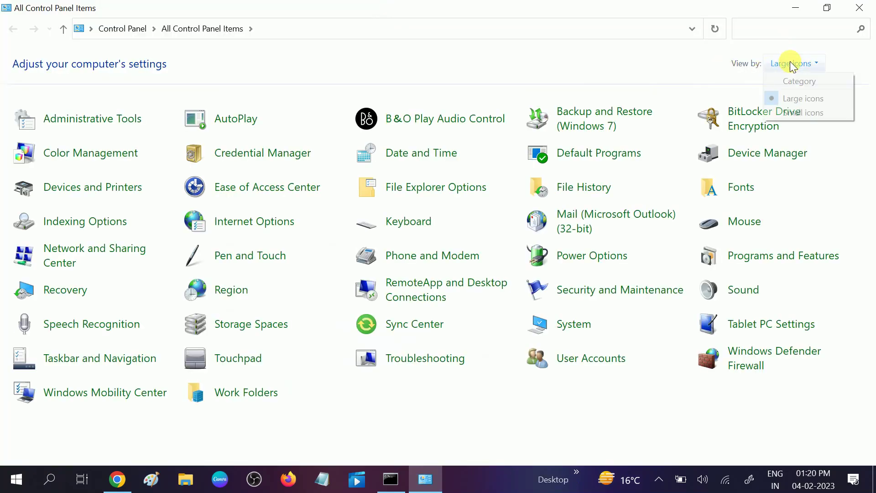
{"action": "left_click", "coordinate": [804, 102]}
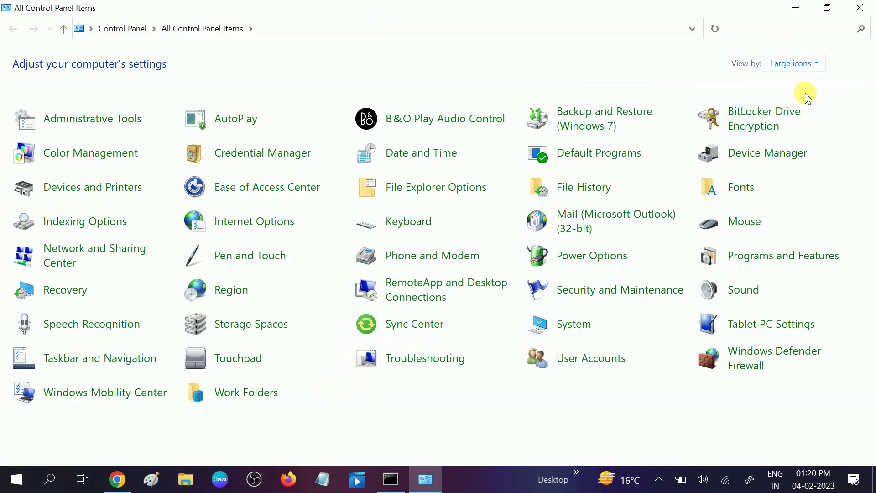
{"action": "left_click", "coordinate": [782, 255]}
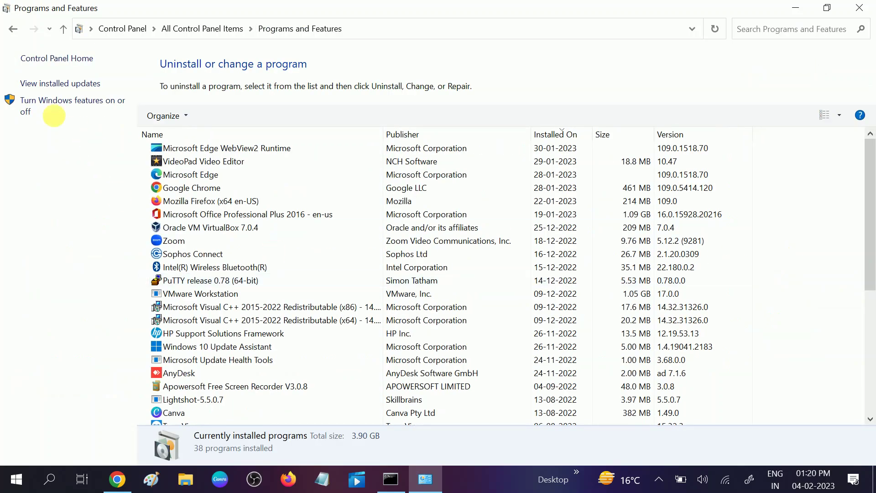
Show the installed updates list and widen its Name column
{"action": "left_click", "coordinate": [59, 84]}
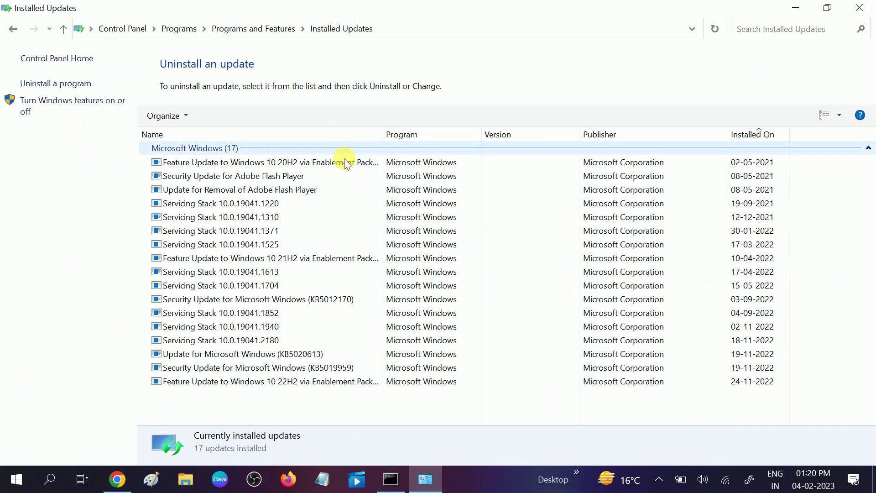
{"action": "left_click_drag", "start_coordinate": [386, 135], "coordinate": [424, 136]}
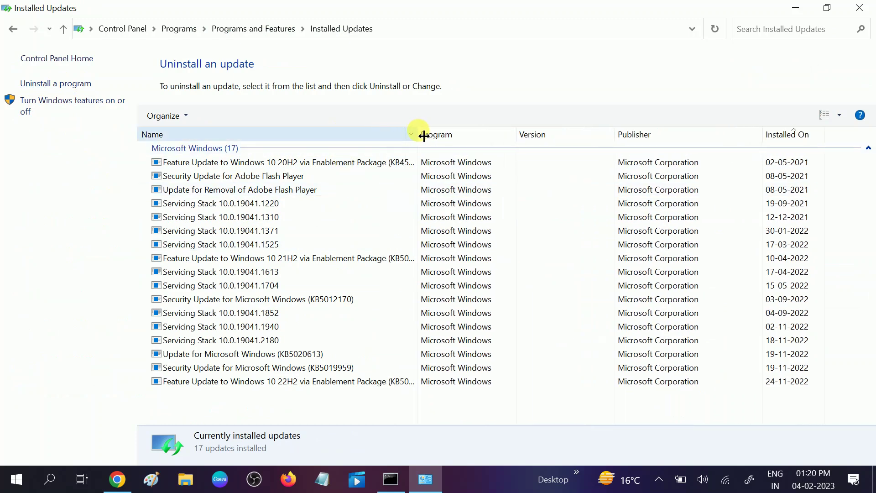
Sort the installed updates by install date, newest first
{"action": "left_click", "coordinate": [793, 133]}
{"action": "left_click", "coordinate": [794, 135]}
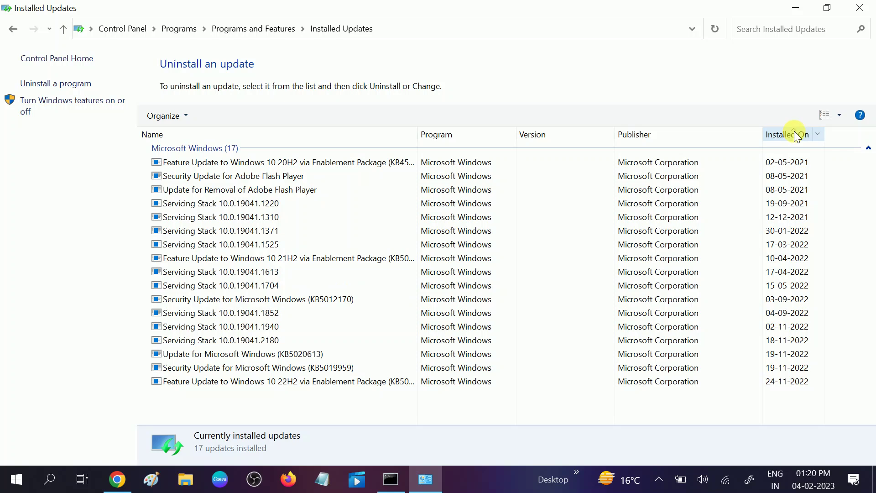
{"action": "left_click", "coordinate": [794, 133]}
Inspect the 22H2 feature update, KB5019959 and KB5020613, then close the window
{"action": "left_click", "coordinate": [212, 163]}
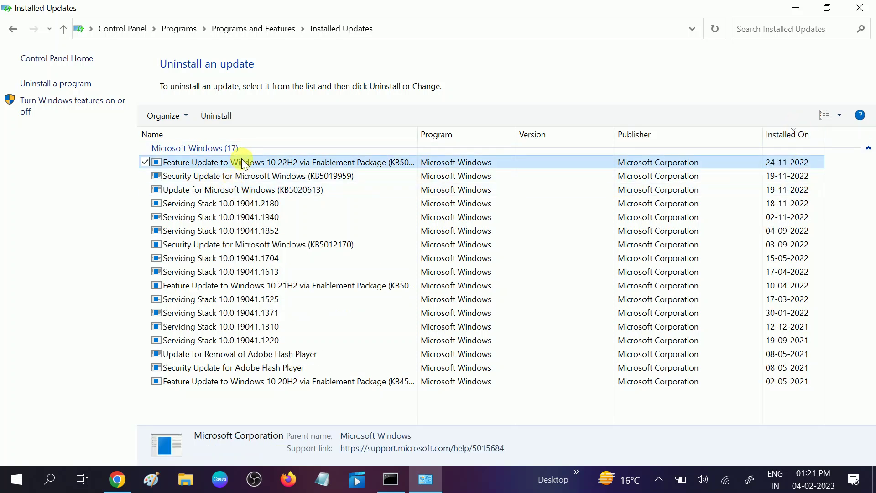
{"action": "left_click", "coordinate": [264, 176]}
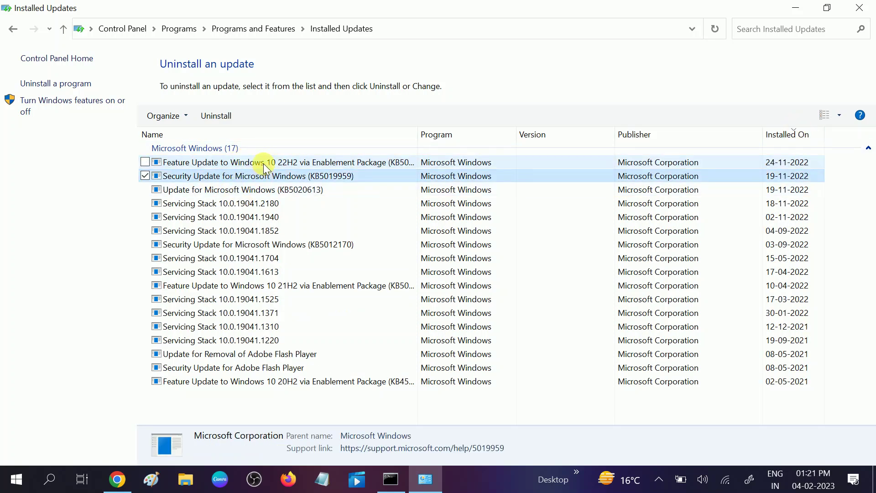
{"action": "left_click", "coordinate": [264, 163]}
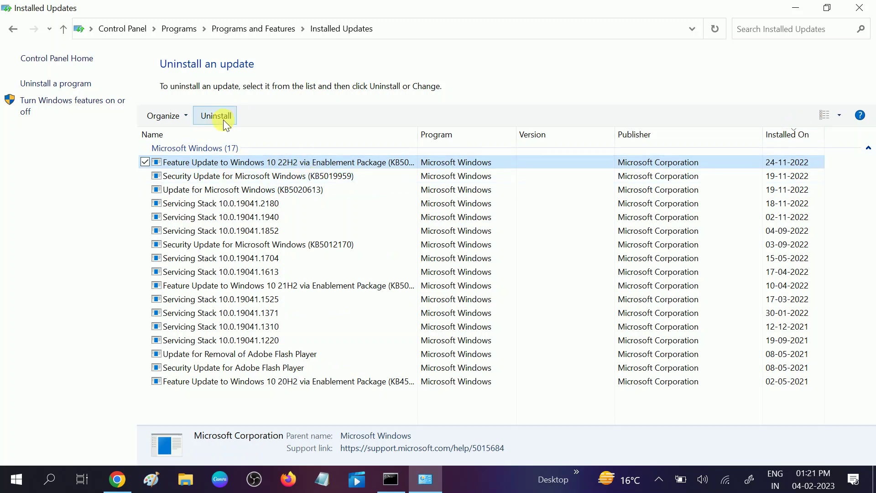
{"action": "left_click", "coordinate": [207, 176]}
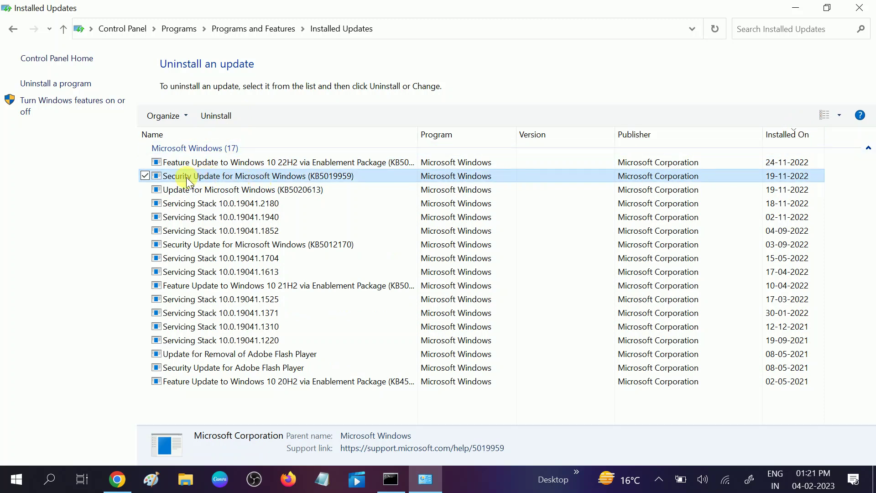
{"action": "left_click", "coordinate": [218, 192]}
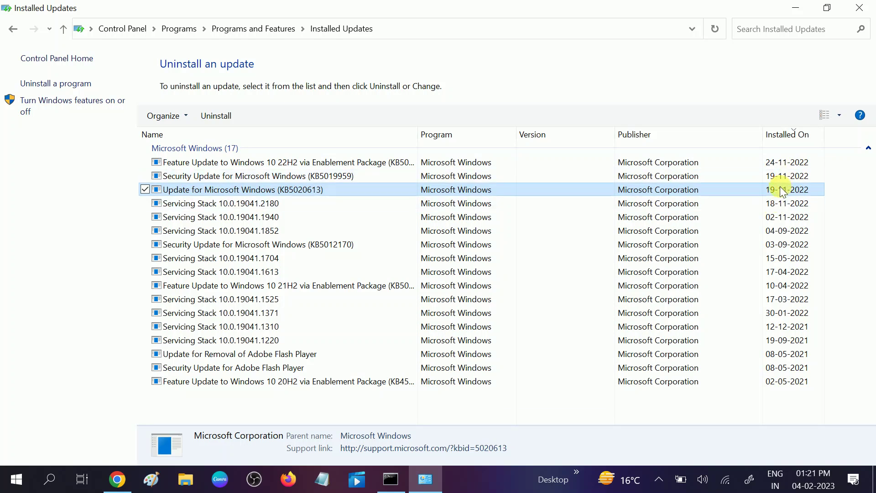
{"action": "left_click", "coordinate": [859, 8]}
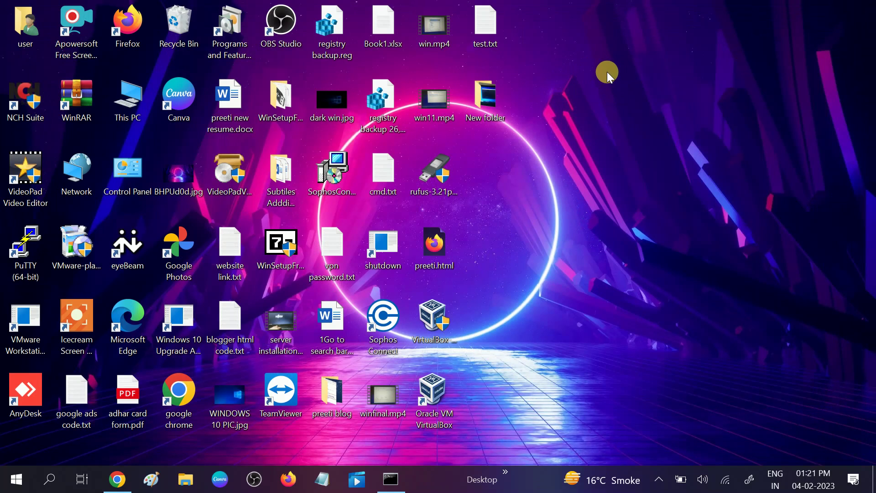
Search 'restore' and open the Create a restore point setting
{"action": "left_click", "coordinate": [50, 479]}
{"action": "type", "text": "re"}
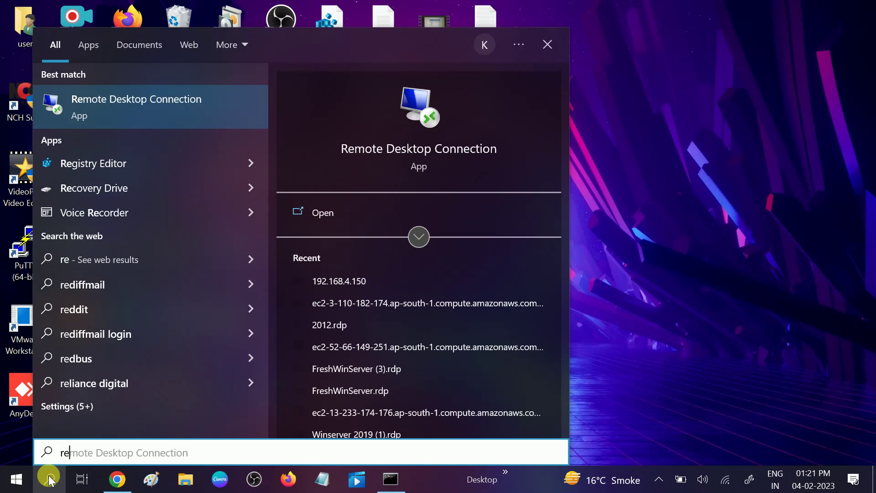
{"action": "type", "text": "store"}
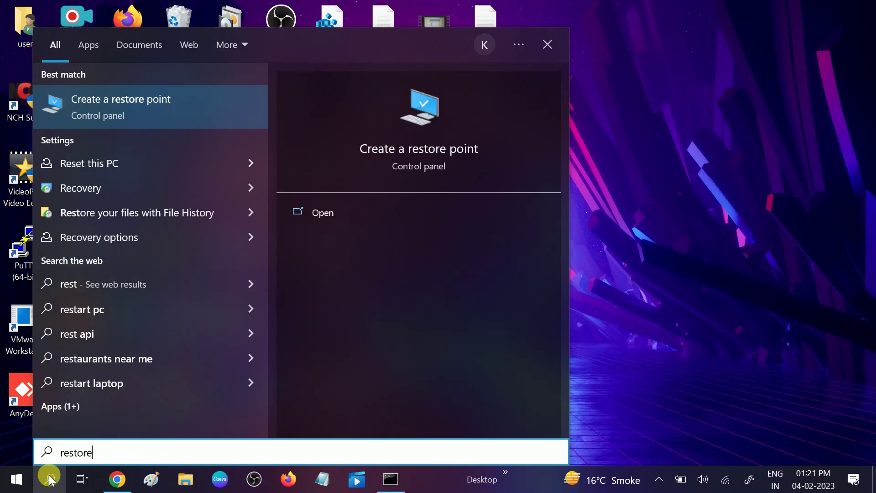
{"action": "left_click", "coordinate": [97, 101]}
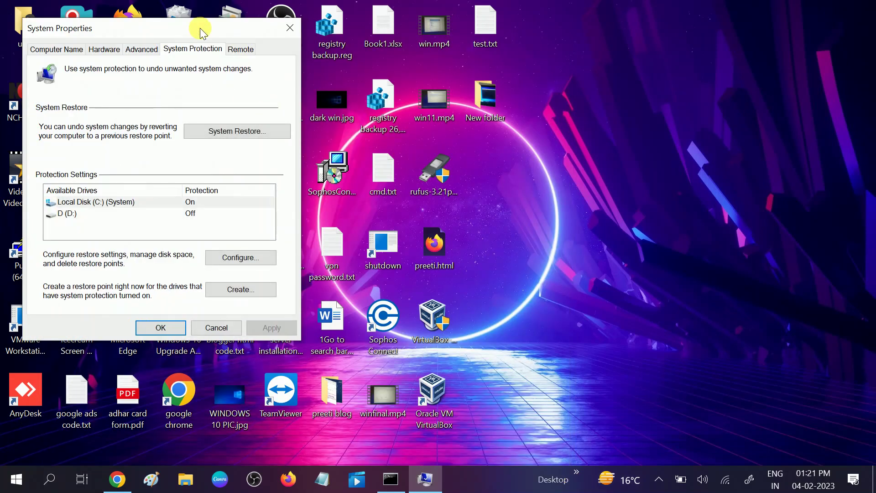
Move System Properties aside and launch System Restore from the System Protection tab
{"action": "left_click_drag", "start_coordinate": [195, 23], "coordinate": [426, 29]}
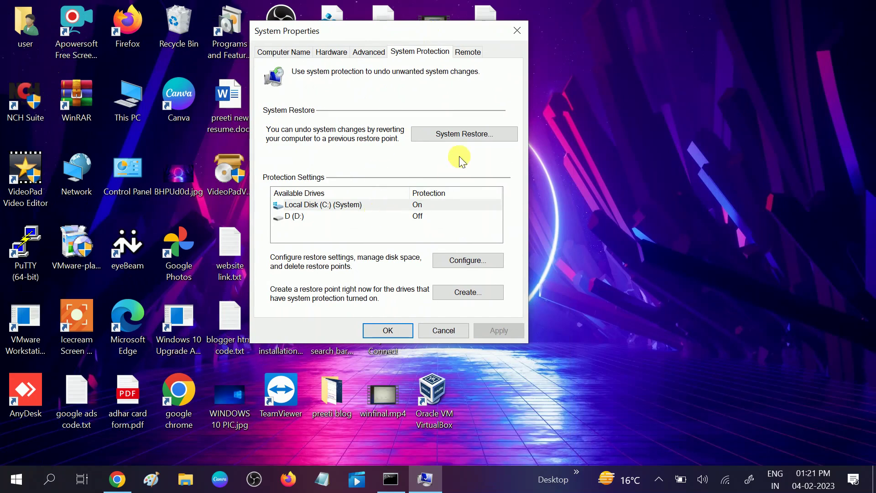
{"action": "left_click", "coordinate": [457, 132]}
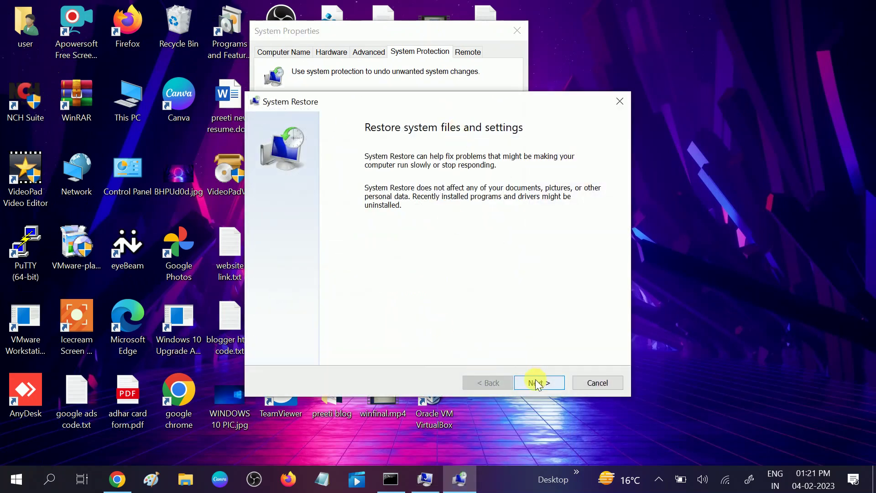
{"action": "left_click", "coordinate": [528, 377]}
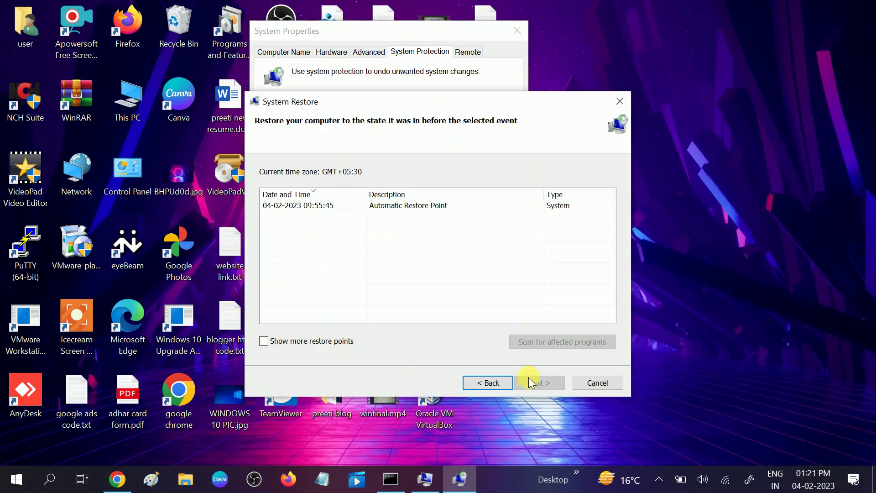
{"action": "left_click", "coordinate": [315, 206]}
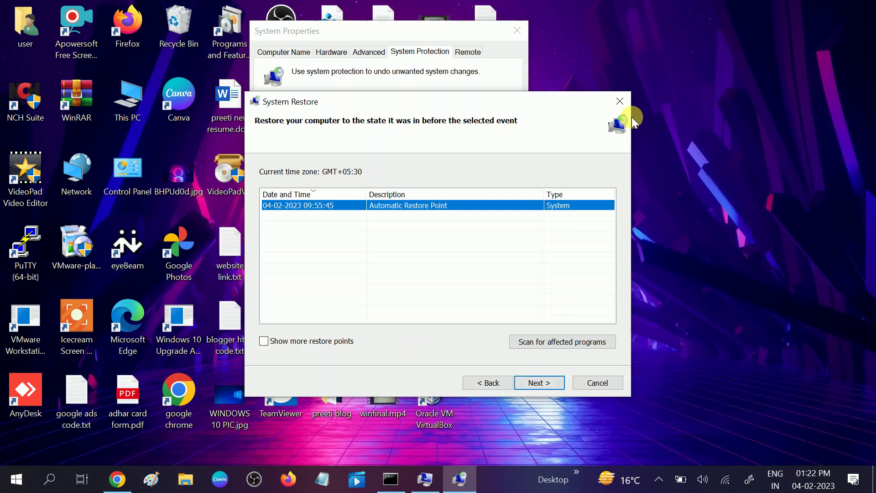
{"action": "left_click", "coordinate": [620, 101]}
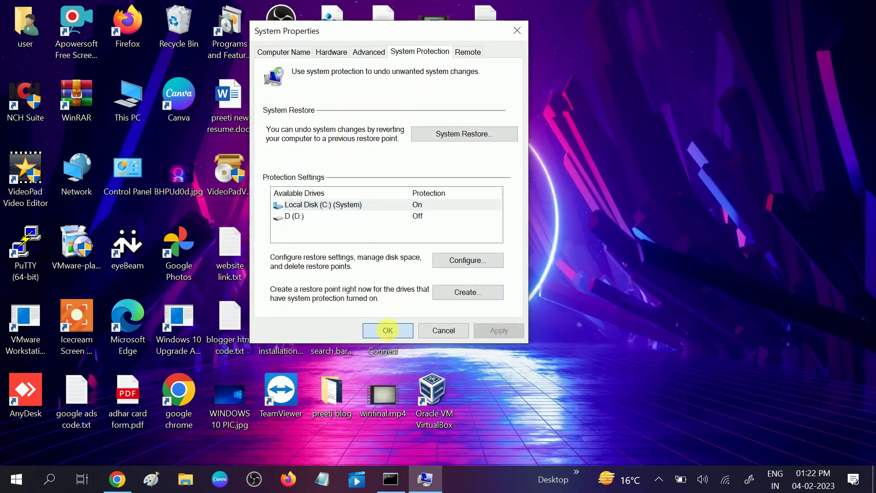
Dismiss System Properties with OK and refresh the desktop three times
{"action": "left_click", "coordinate": [388, 330]}
{"action": "right_click", "coordinate": [665, 146]}
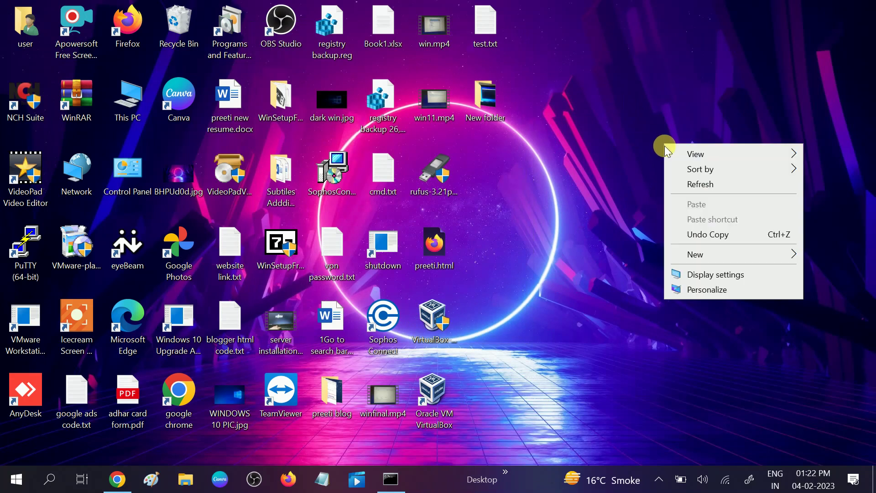
{"action": "left_click", "coordinate": [700, 185]}
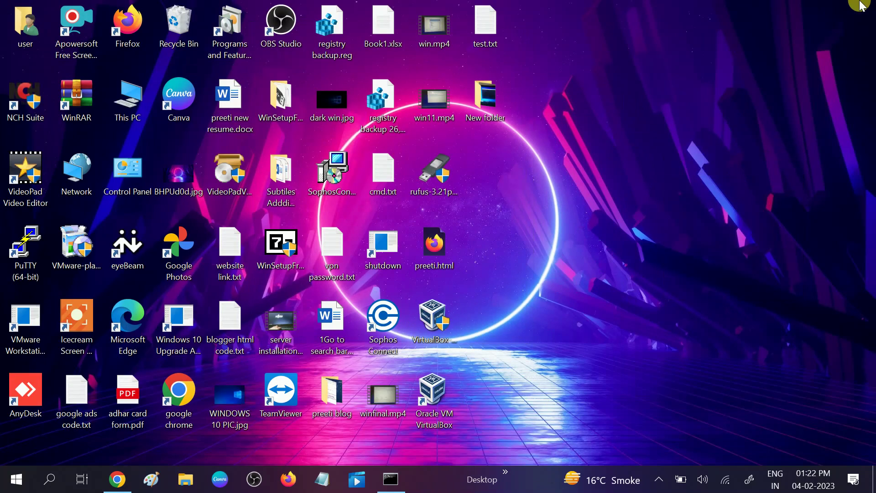
{"action": "right_click", "coordinate": [579, 126]}
{"action": "left_click", "coordinate": [611, 173]}
{"action": "right_click", "coordinate": [619, 86]}
{"action": "left_click", "coordinate": [652, 127]}
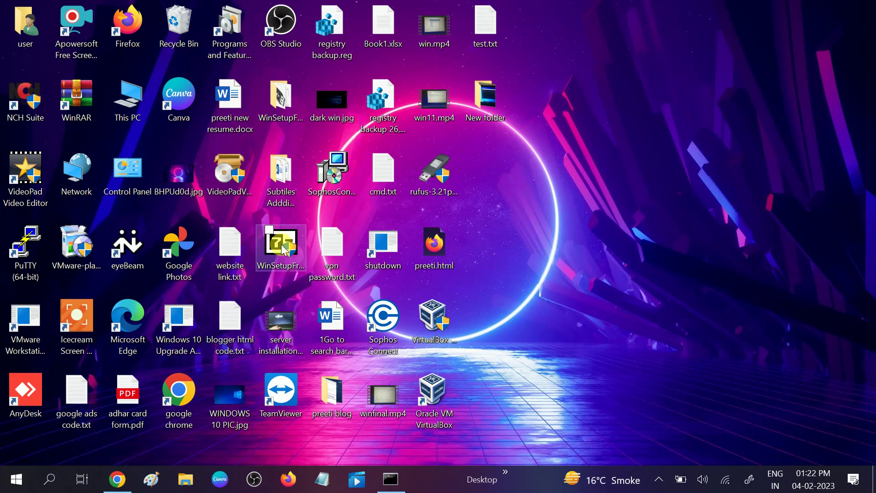
Launch Chrome maximized and rerun the earlier 'windows security issues' search
{"action": "left_click", "coordinate": [185, 392]}
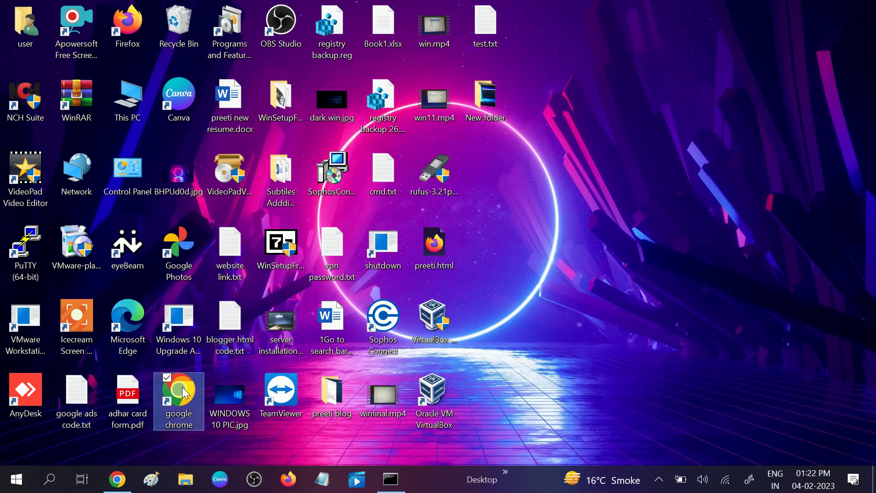
{"action": "double_click", "coordinate": [185, 392]}
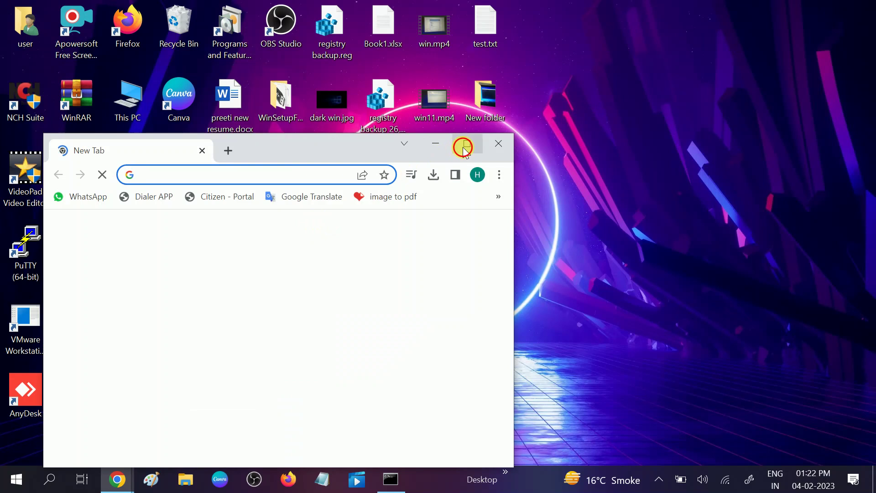
{"action": "left_click", "coordinate": [580, 179]}
{"action": "left_click", "coordinate": [220, 37]}
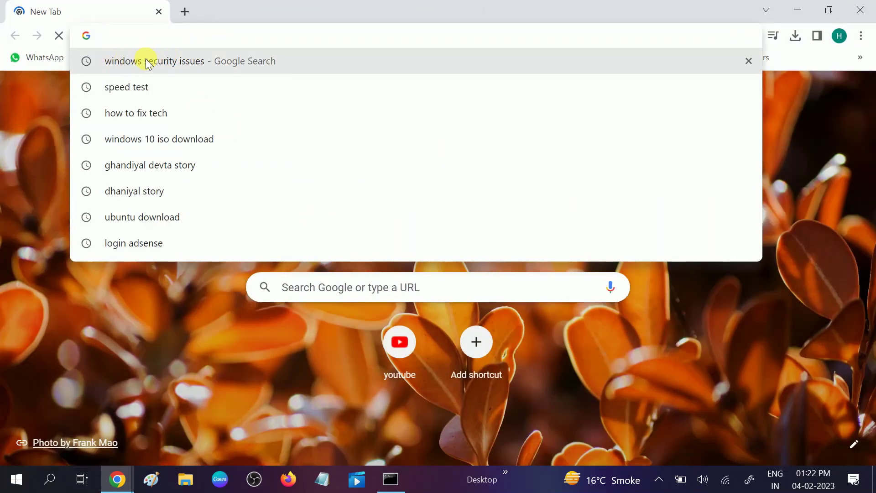
{"action": "left_click", "coordinate": [147, 60]}
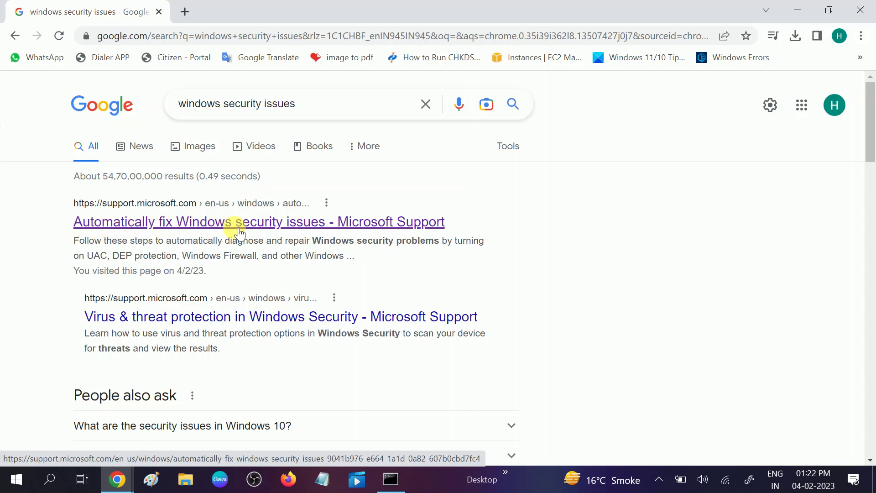
Download WinSecurity.diagcab from Microsoft's 'Automatically fix Windows security issues' article
{"action": "left_click", "coordinate": [259, 231]}
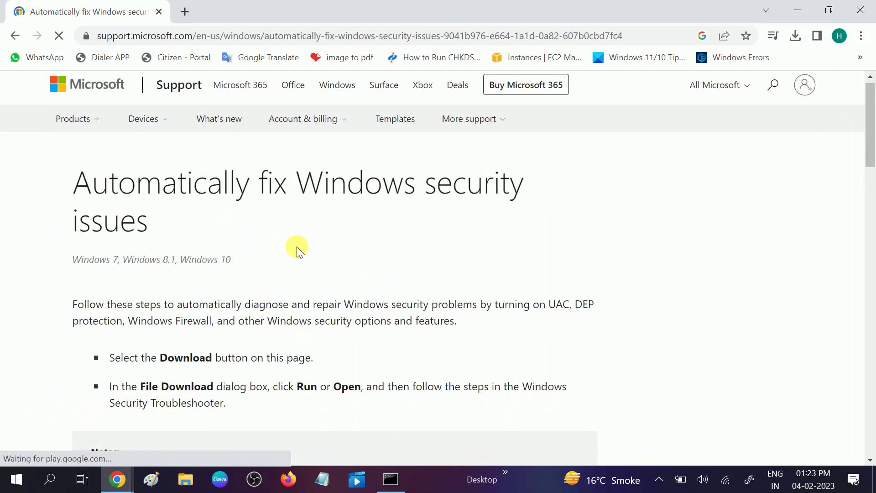
{"action": "scroll", "coordinate": [297, 246], "scroll_direction": "down", "scroll_amount": 7}
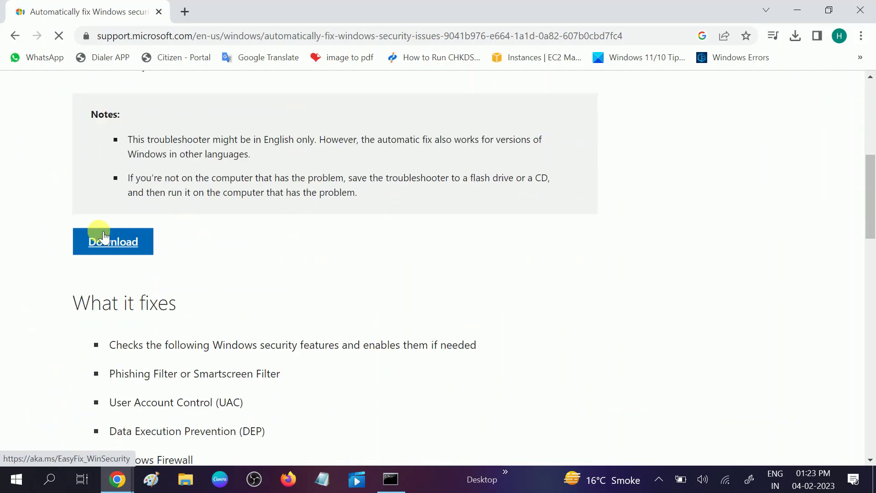
{"action": "left_click", "coordinate": [103, 241]}
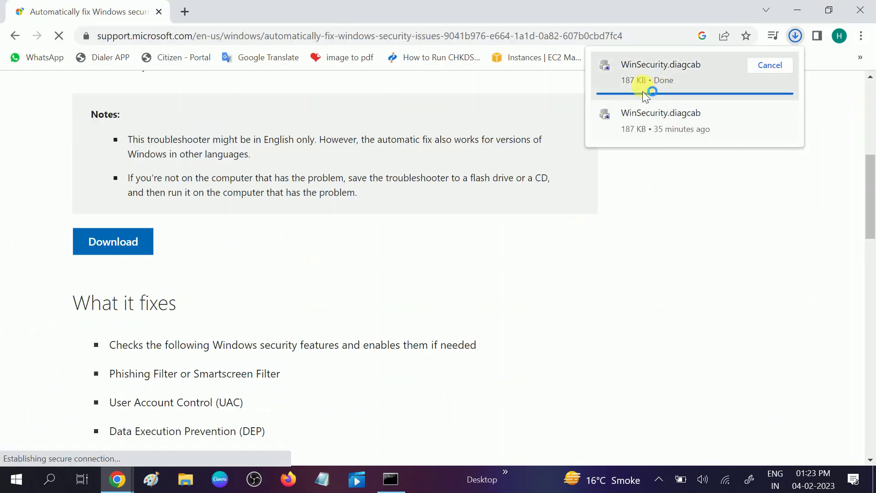
{"action": "left_click", "coordinate": [668, 76]}
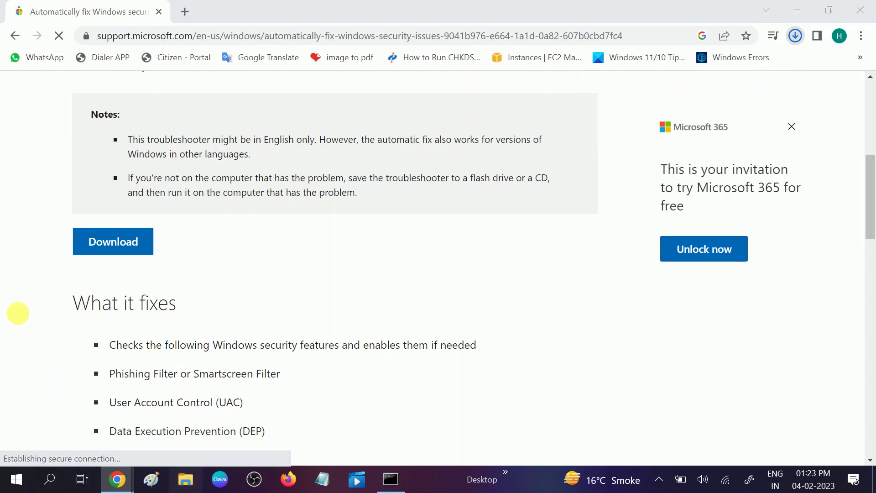
Run WinSecurity.diagcab from Downloads with repairs applied automatically to start problem detection
{"action": "key", "text": "super+e"}
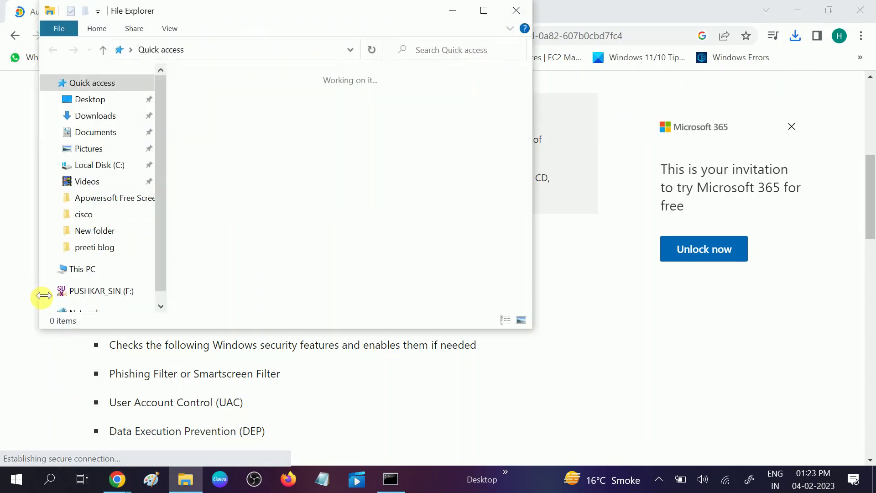
{"action": "left_click", "coordinate": [109, 121]}
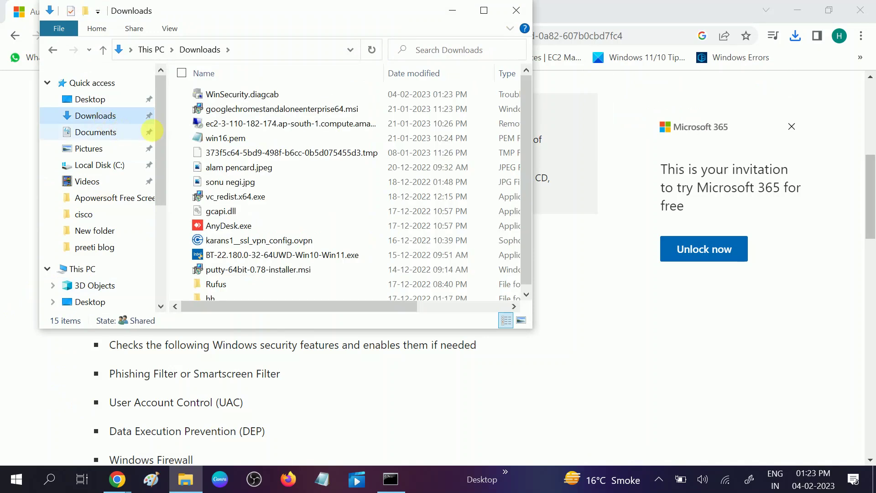
{"action": "left_click", "coordinate": [260, 95]}
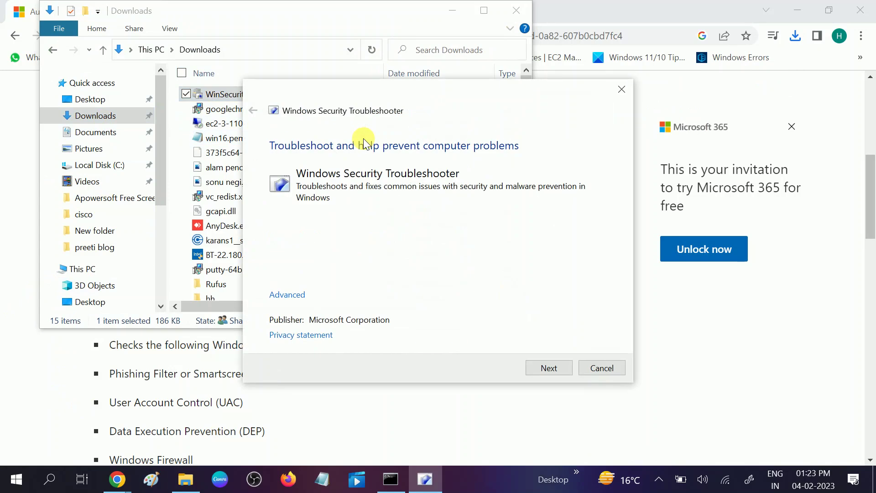
{"action": "left_click", "coordinate": [284, 294]}
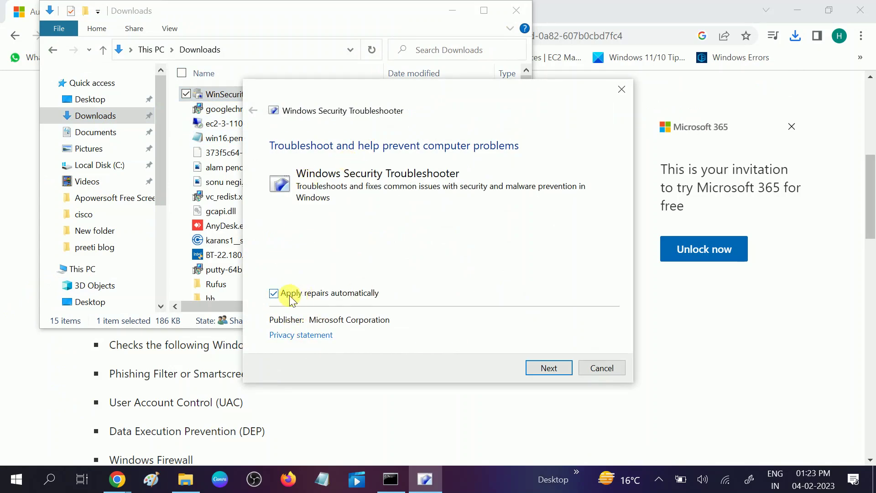
{"action": "left_click", "coordinate": [549, 370]}
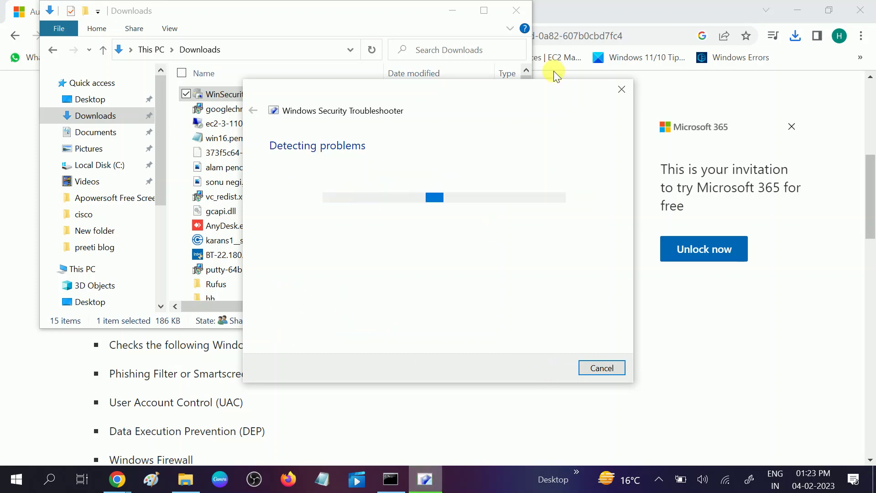
Close the Downloads window and Chrome, returning to the desktop
{"action": "left_click", "coordinate": [517, 10]}
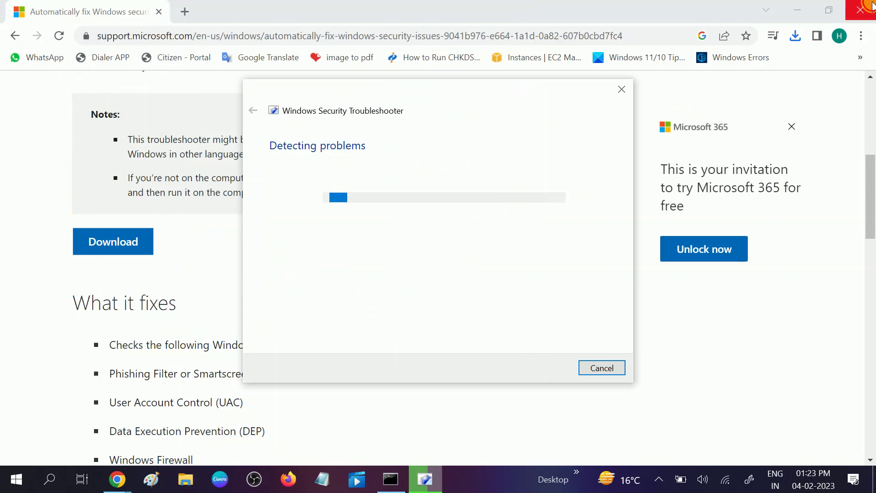
{"action": "left_click", "coordinate": [872, 6]}
{"action": "right_click", "coordinate": [740, 85]}
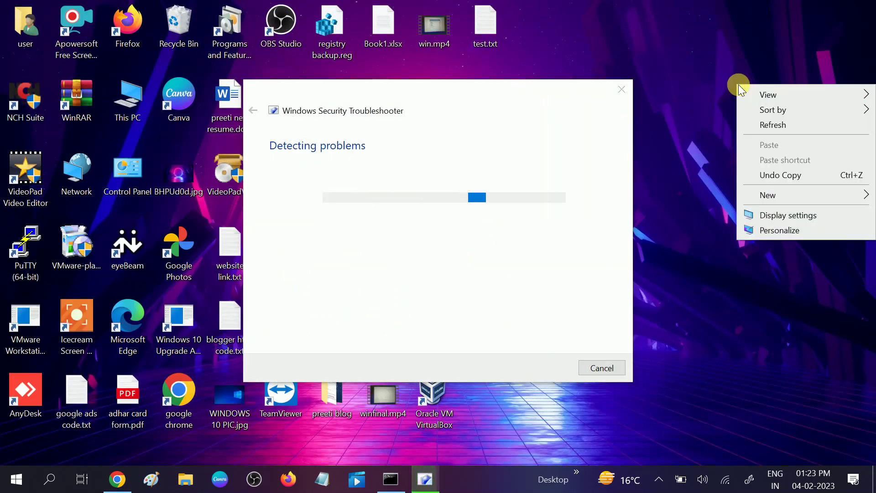
Refresh the desktop, then close the troubleshooter after it reports it couldn't identify the problem
{"action": "left_click", "coordinate": [773, 125]}
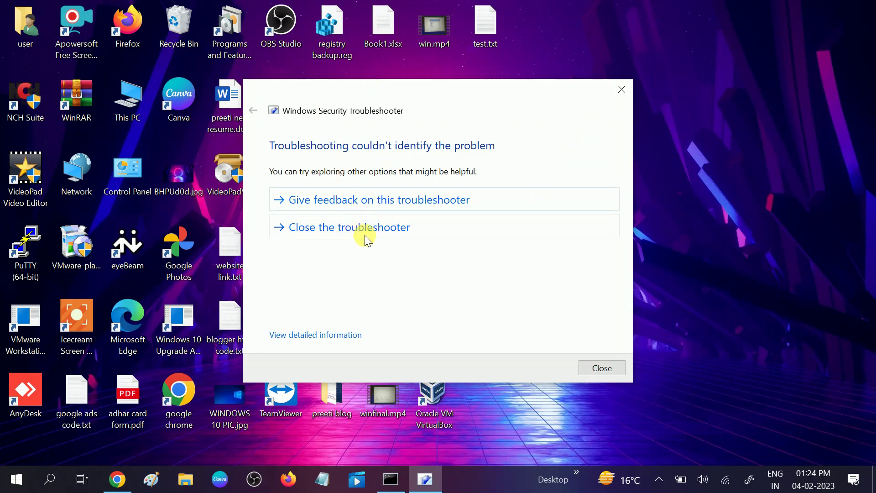
{"action": "left_click", "coordinate": [622, 93]}
Refresh the desktop five times in a row
{"action": "right_click", "coordinate": [622, 95]}
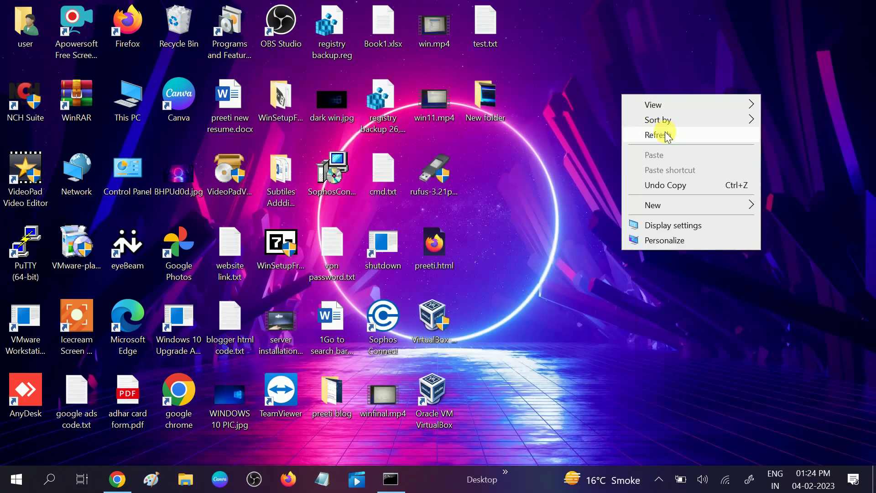
{"action": "left_click", "coordinate": [665, 134]}
{"action": "right_click", "coordinate": [659, 126]}
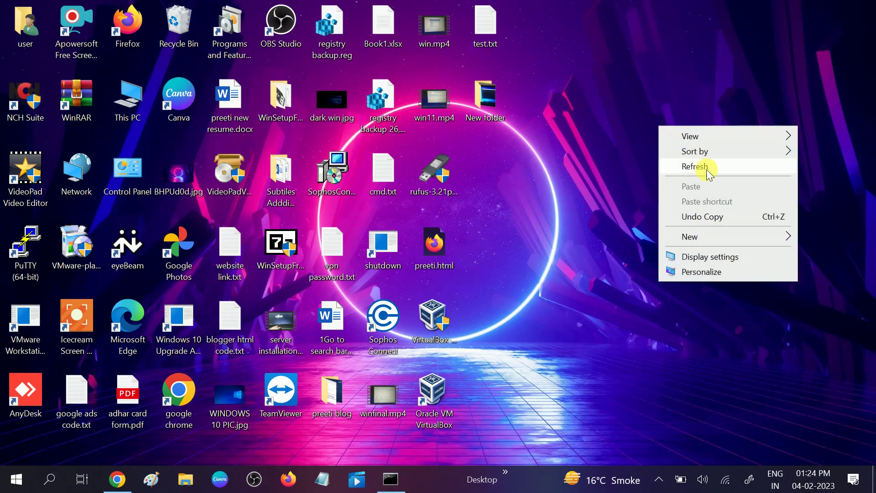
{"action": "left_click", "coordinate": [705, 169]}
{"action": "right_click", "coordinate": [705, 165]}
{"action": "left_click", "coordinate": [728, 203]}
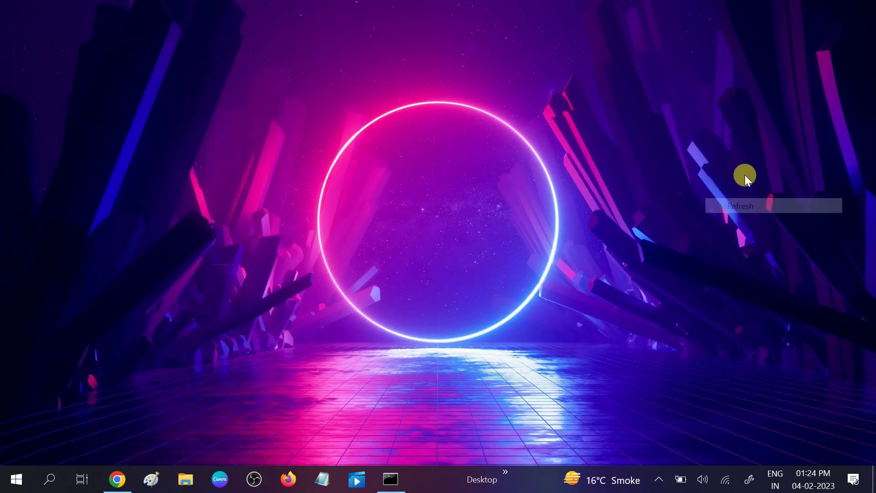
{"action": "right_click", "coordinate": [713, 119]}
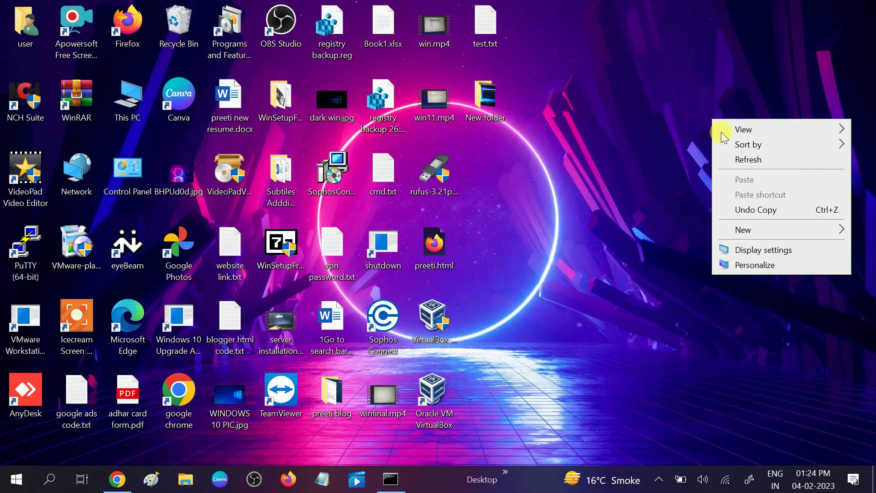
{"action": "left_click", "coordinate": [743, 161]}
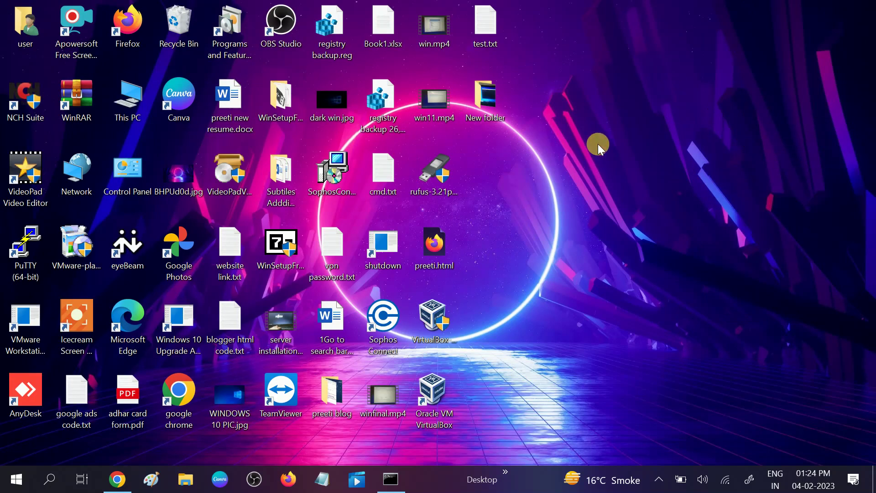
{"action": "right_click", "coordinate": [604, 122]}
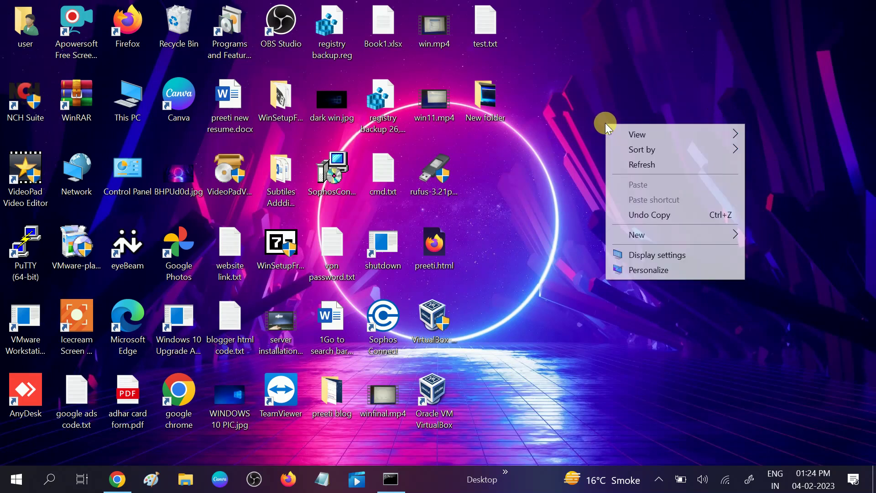
{"action": "left_click", "coordinate": [639, 163]}
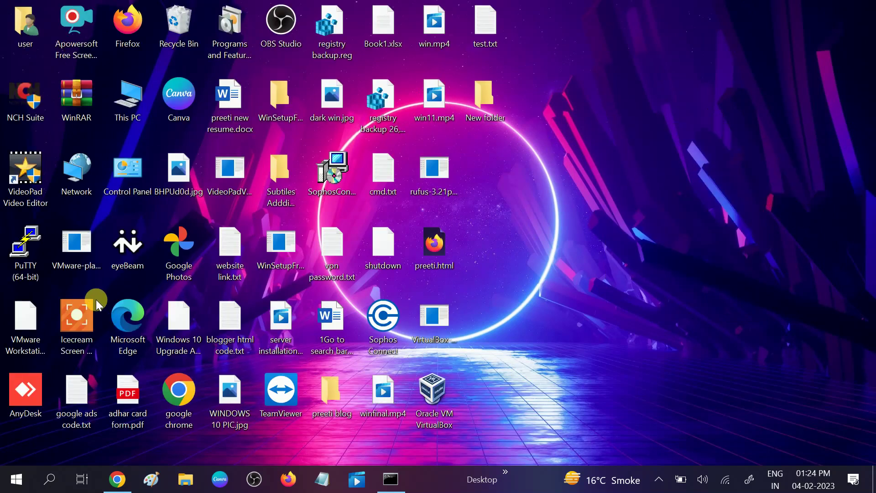
Launch Google Chrome from the desktop shortcut and maximize its window
{"action": "left_click", "coordinate": [181, 397]}
{"action": "double_click", "coordinate": [179, 396]}
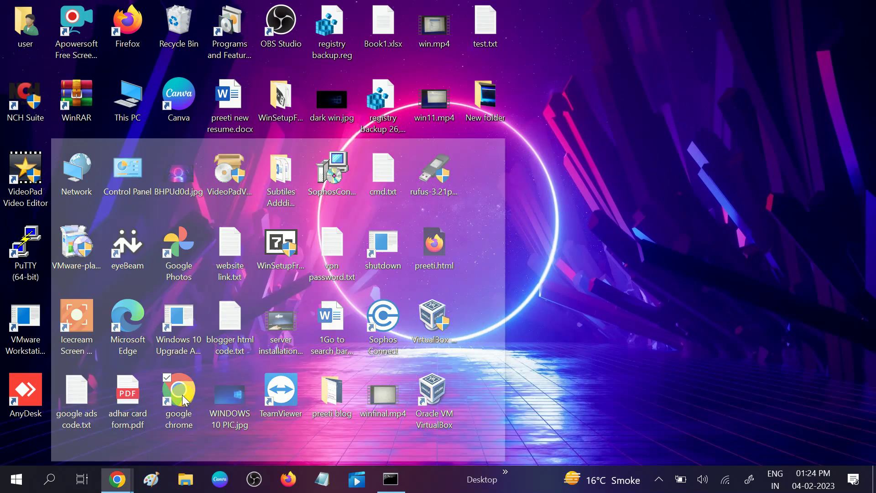
{"action": "left_click", "coordinate": [466, 142]}
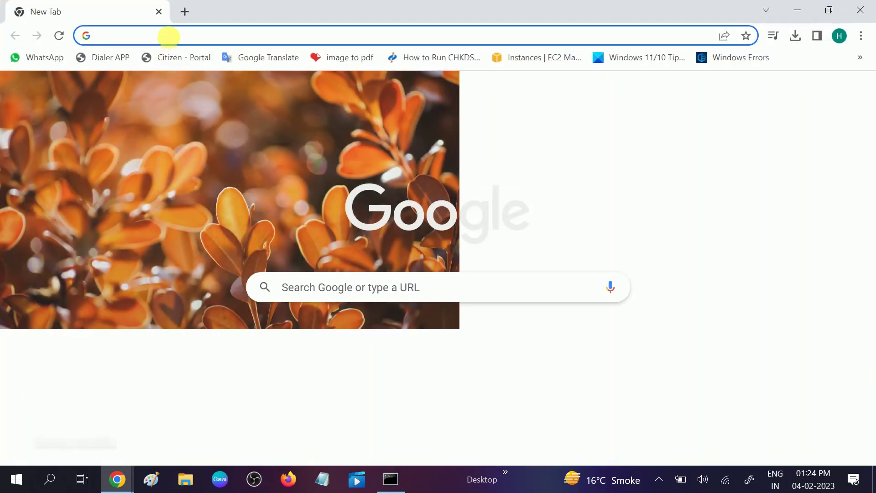
Search Google for 'windows iso file download' and open Microsoft's Download Windows 10 page
{"action": "left_click", "coordinate": [173, 40]}
{"action": "type", "text": "windows"}
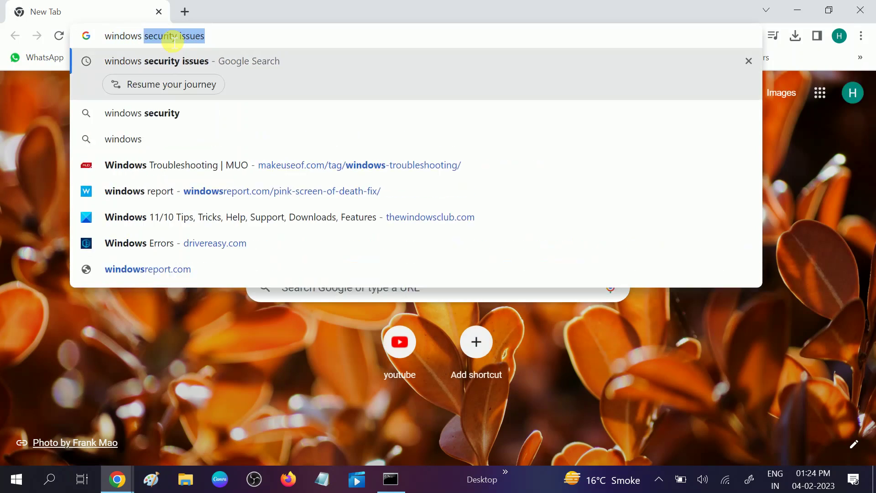
{"action": "type", "text": " iso"}
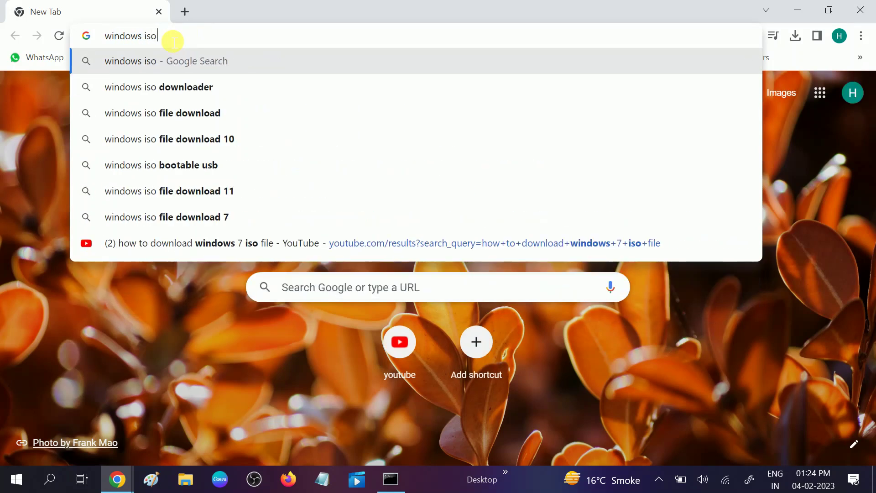
{"action": "key", "text": "Down"}
{"action": "key", "text": "Down"}
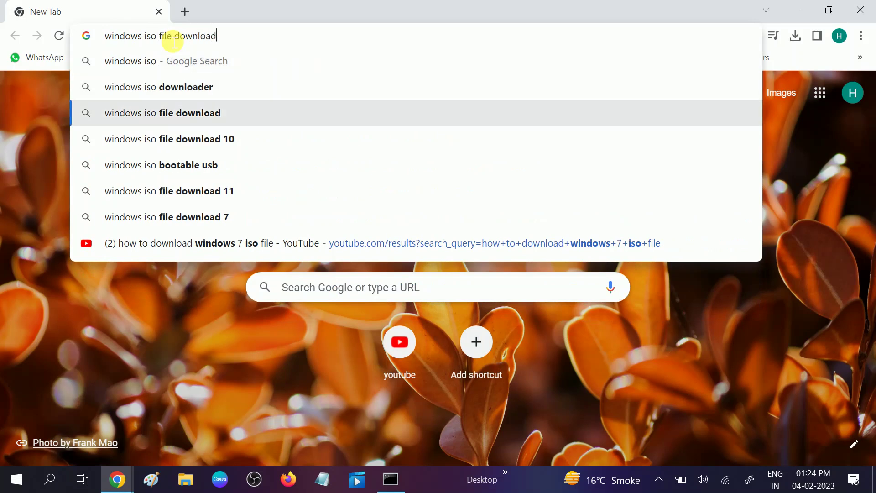
{"action": "key", "text": "Return"}
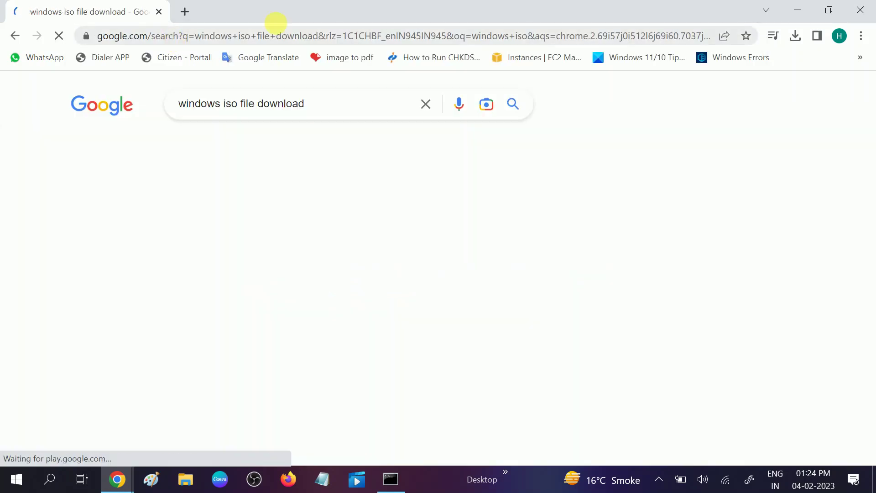
{"action": "left_click", "coordinate": [120, 226]}
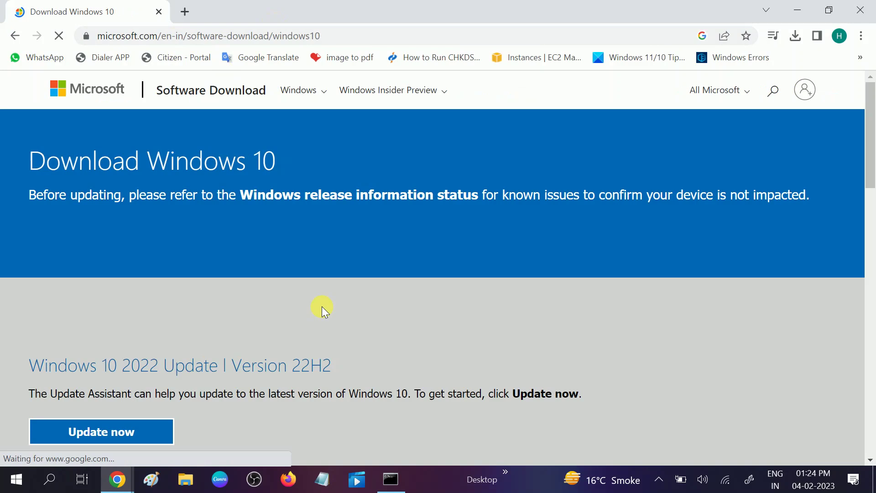
Download the Update Assistant for Windows 10 Version 22H2 (Windows10Upgrade9252.exe), then minimize Chrome
{"action": "scroll", "coordinate": [322, 306], "scroll_direction": "down", "scroll_amount": 3}
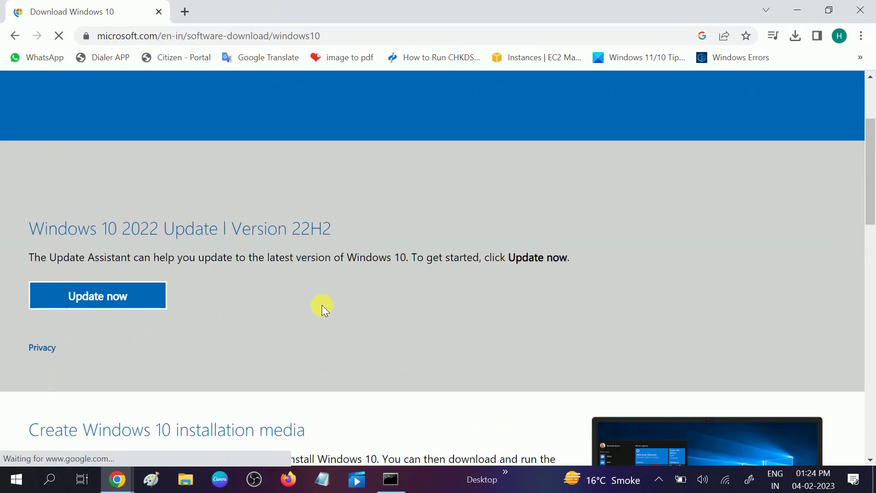
{"action": "scroll", "coordinate": [322, 305], "scroll_direction": "down", "scroll_amount": 2}
{"action": "left_click_drag", "start_coordinate": [30, 166], "coordinate": [167, 167]}
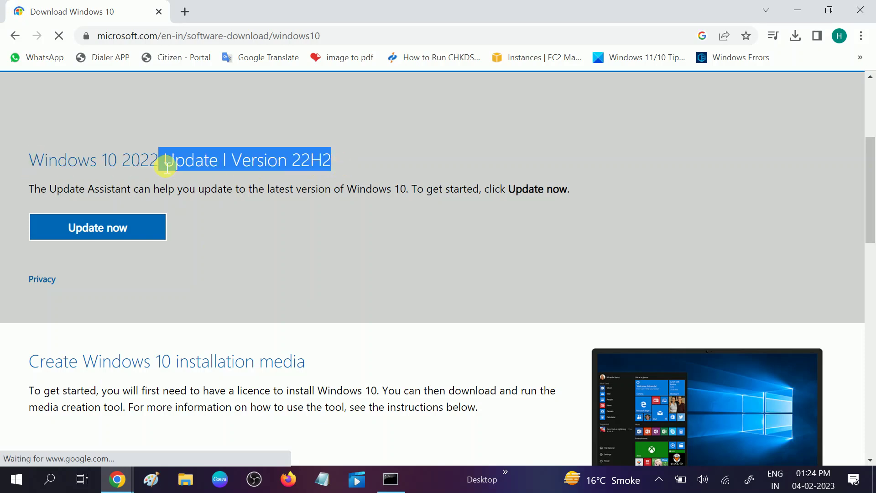
{"action": "left_click", "coordinate": [110, 232]}
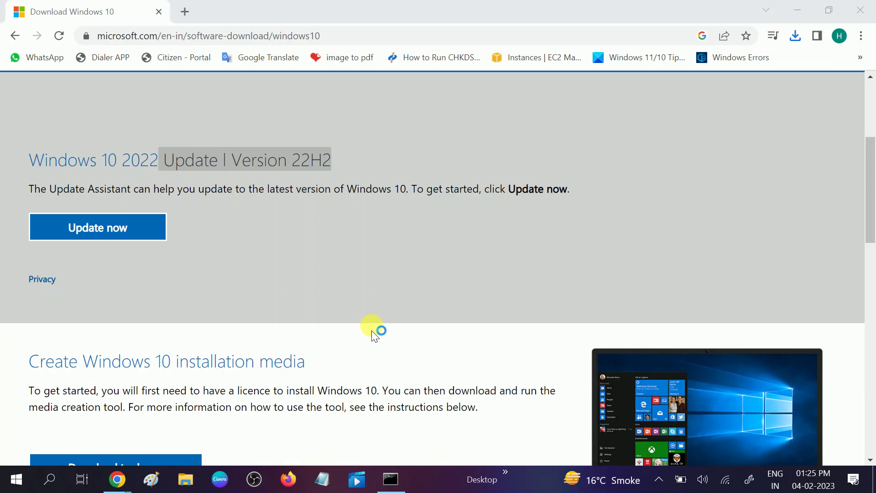
{"action": "left_click", "coordinate": [799, 11]}
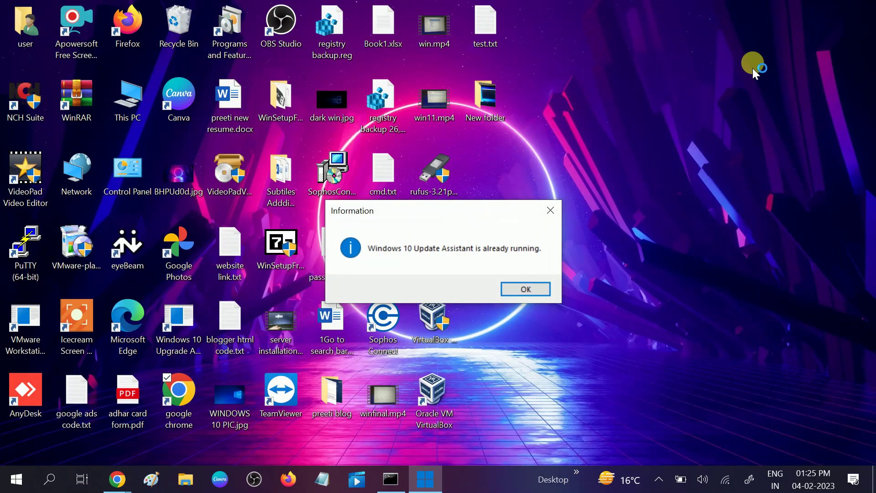
Dismiss the already-running notice, confirm Version 22H2 (OS Build 19045.2251) via winver, then close the Update Assistant
{"action": "left_click", "coordinate": [525, 288]}
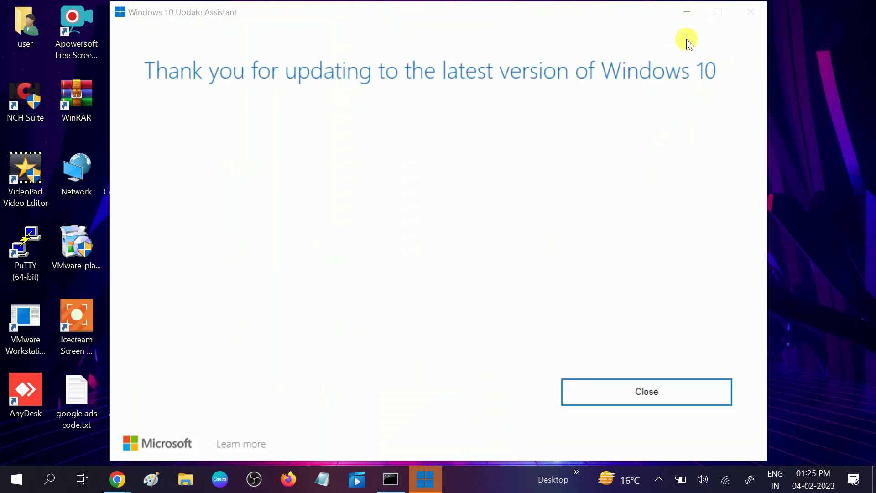
{"action": "left_click_drag", "start_coordinate": [547, 10], "coordinate": [539, 9]}
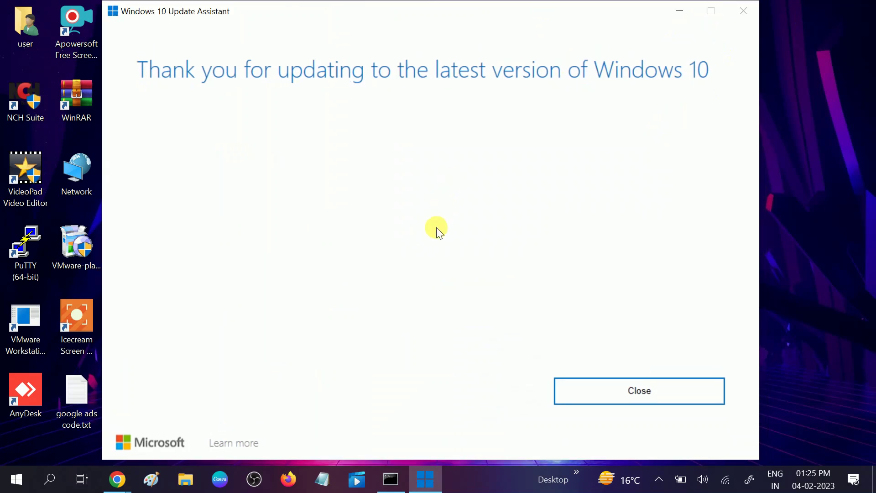
{"action": "key", "text": "super+r"}
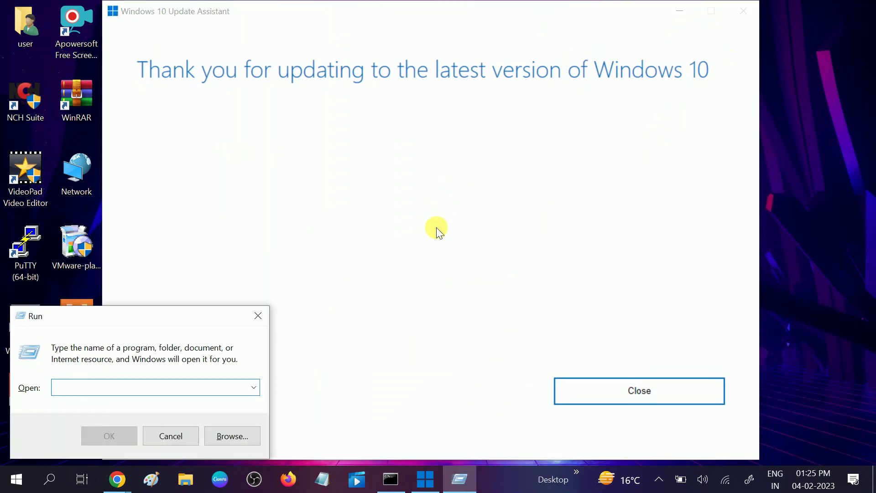
{"action": "type", "text": "winver"}
{"action": "key", "text": "Return"}
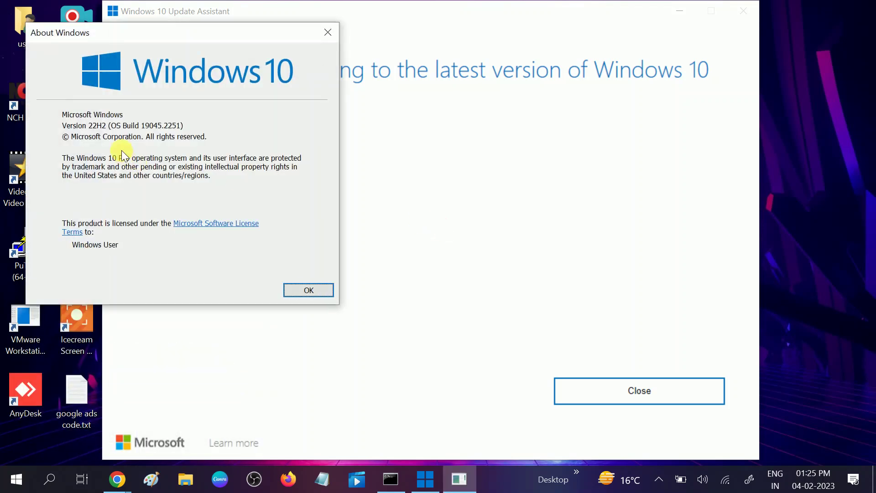
{"action": "left_click", "coordinate": [330, 35]}
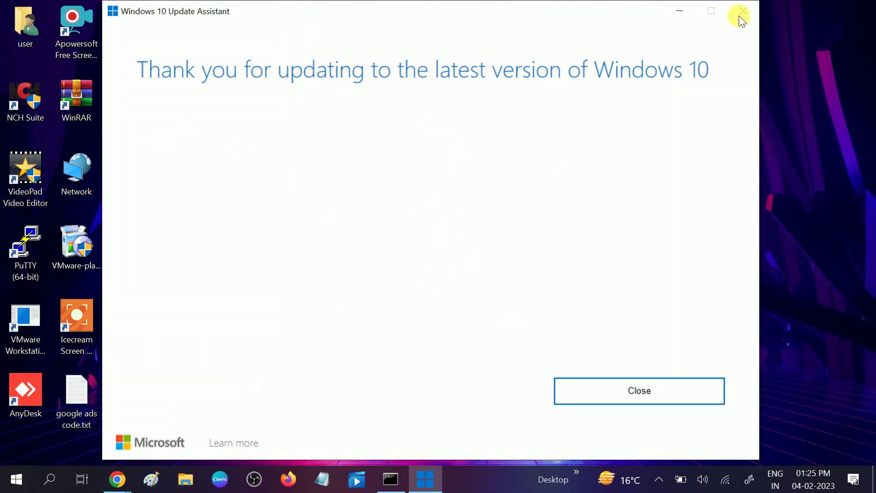
{"action": "left_click", "coordinate": [636, 393]}
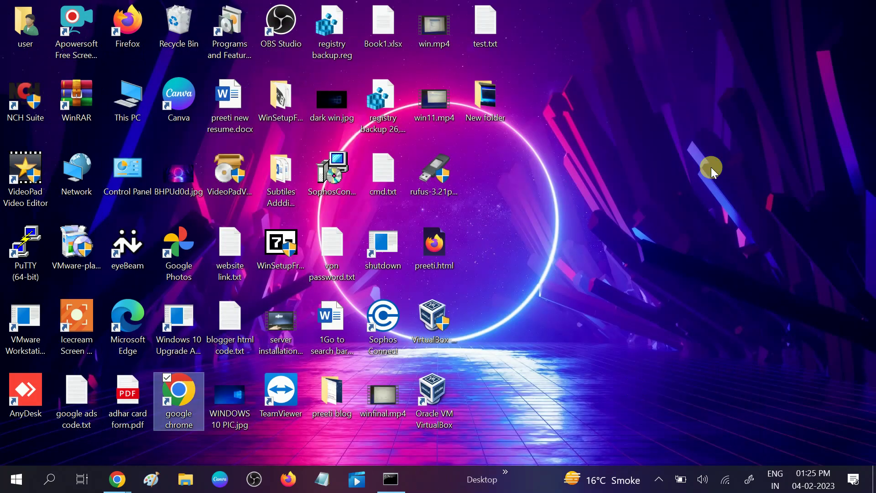
Refresh the desktop three times
{"action": "right_click", "coordinate": [711, 168]}
{"action": "left_click", "coordinate": [744, 207]}
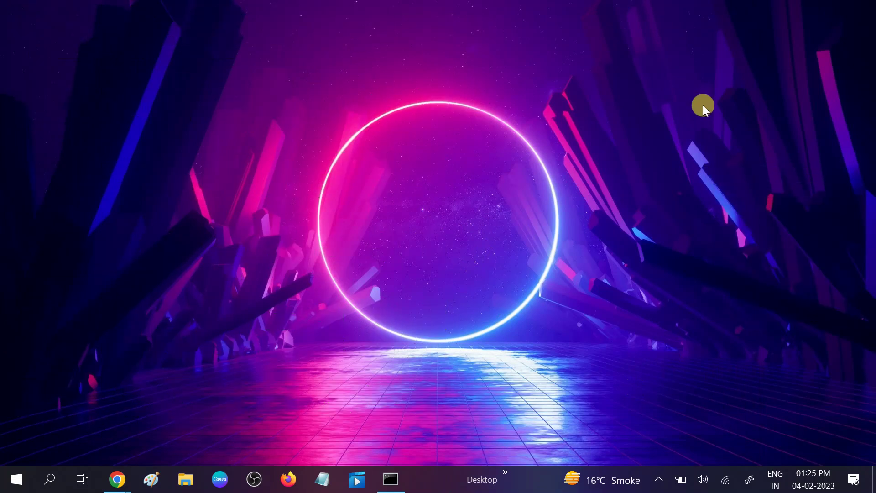
{"action": "right_click", "coordinate": [703, 105]}
{"action": "left_click", "coordinate": [744, 143]}
{"action": "right_click", "coordinate": [700, 94]}
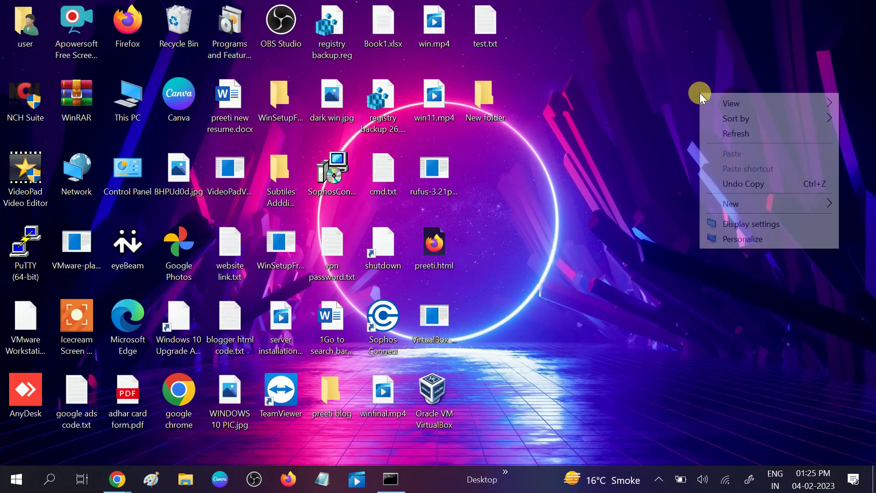
{"action": "left_click", "coordinate": [728, 133]}
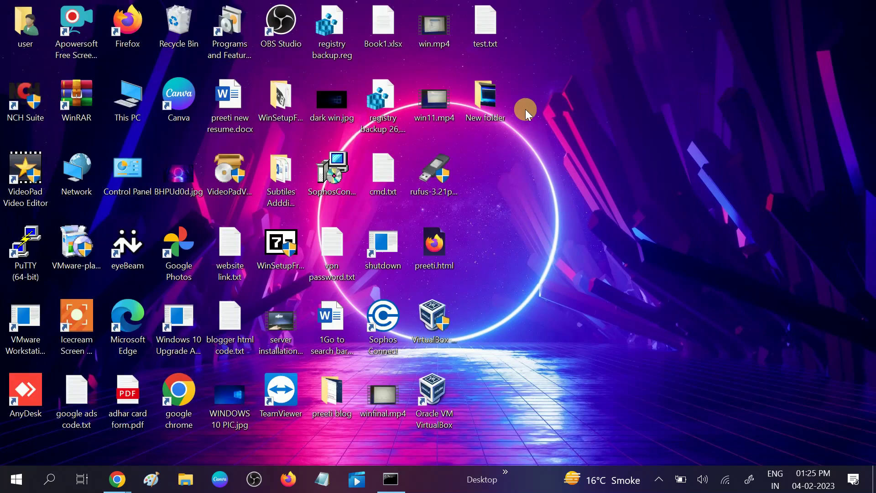
Search 'po' and launch Windows PowerShell as administrator
{"action": "left_click", "coordinate": [50, 486]}
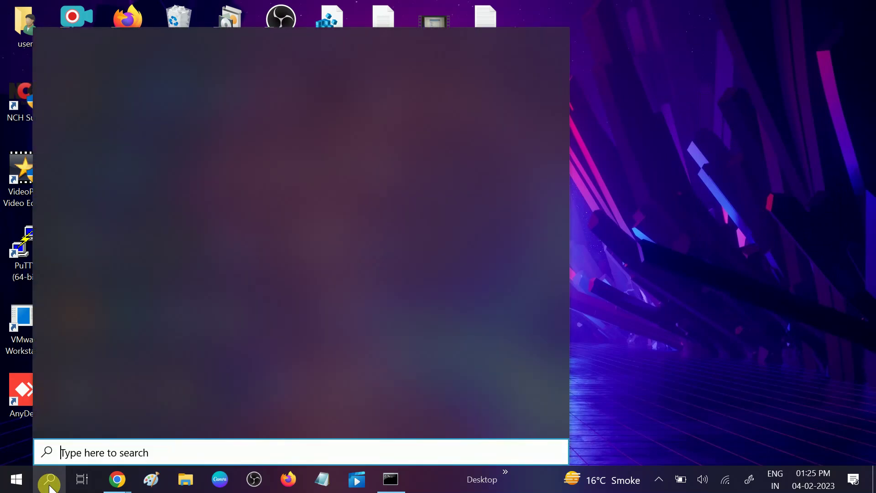
{"action": "type", "text": "po"}
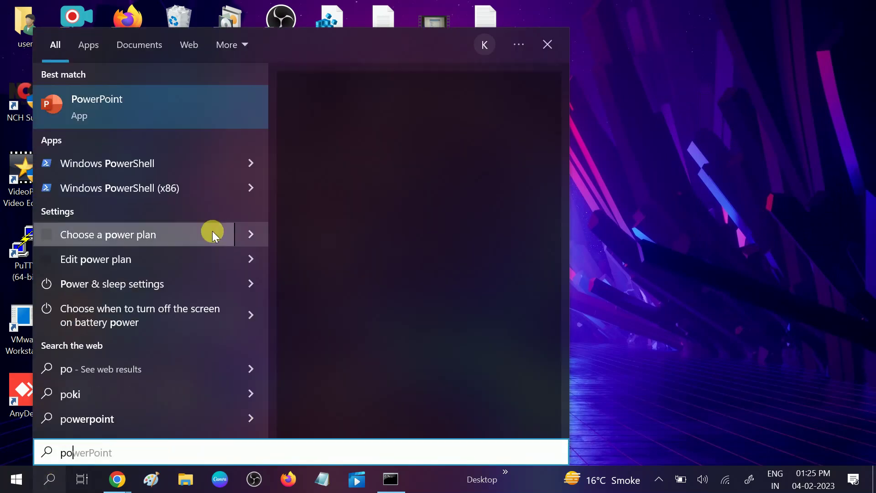
{"action": "right_click", "coordinate": [134, 165]}
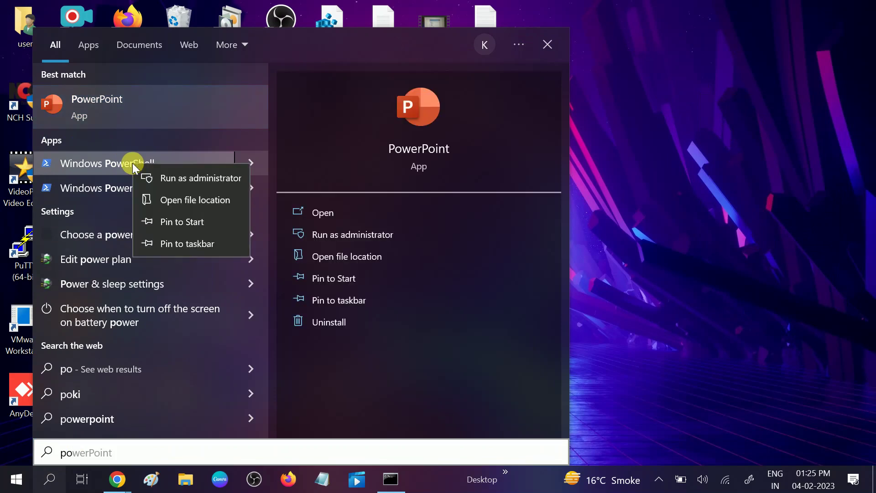
{"action": "key", "text": "Escape"}
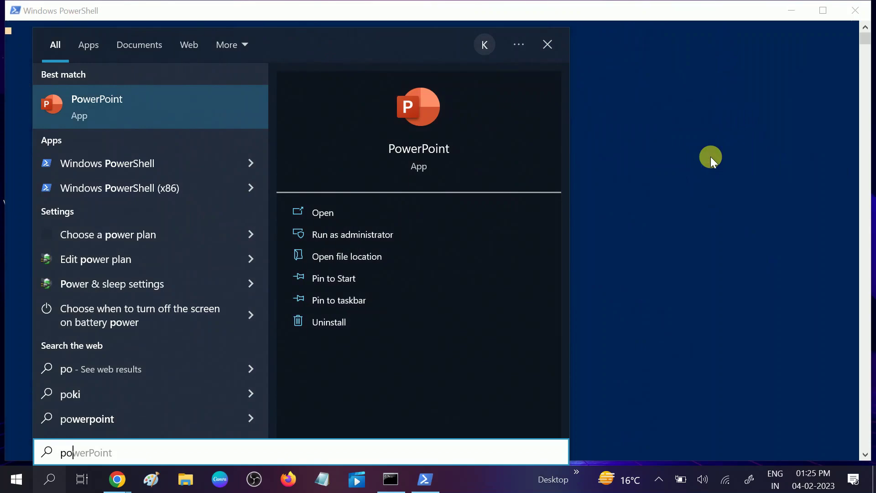
{"action": "left_click", "coordinate": [710, 157]}
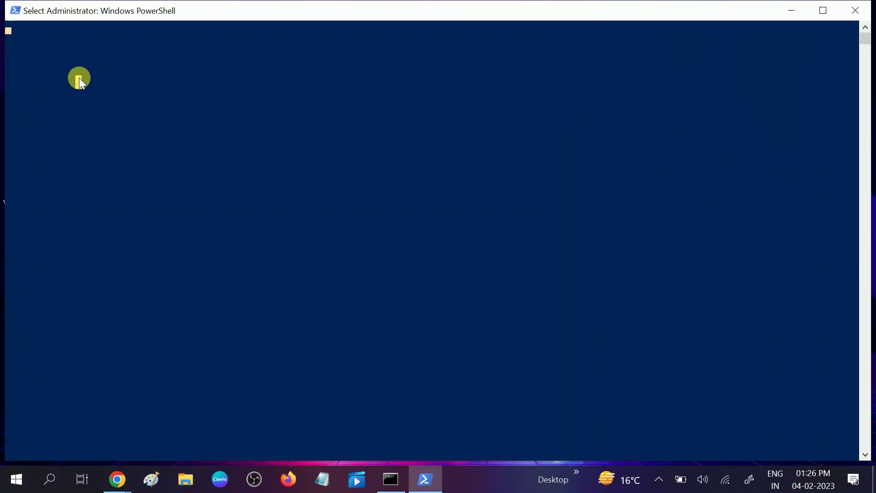
Set the PowerShell execution policy to Unrestricted, answering A to apply it for all
{"action": "key", "text": "Escape"}
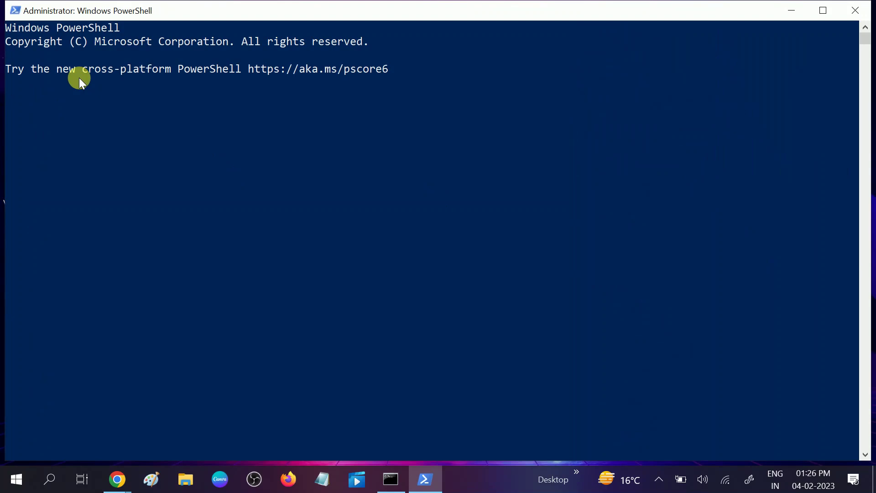
{"action": "key", "text": "Return"}
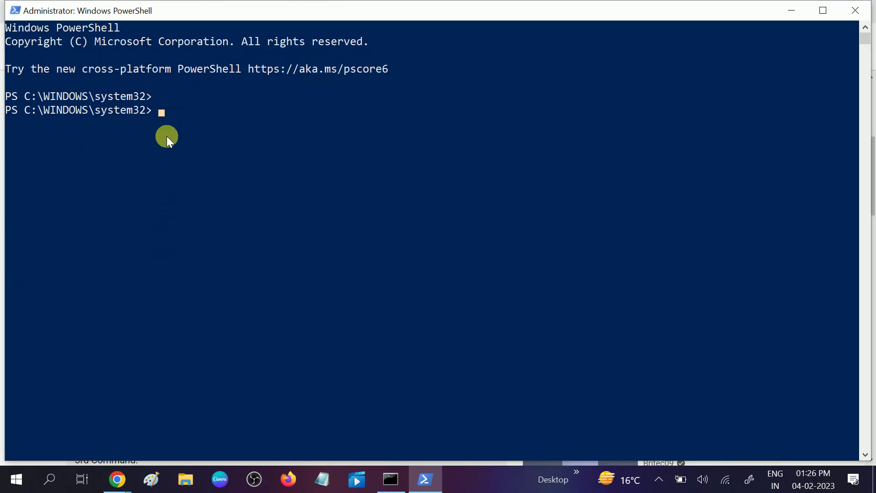
{"action": "type", "text": "Set-ExecutionPolicy Unrestricted"}
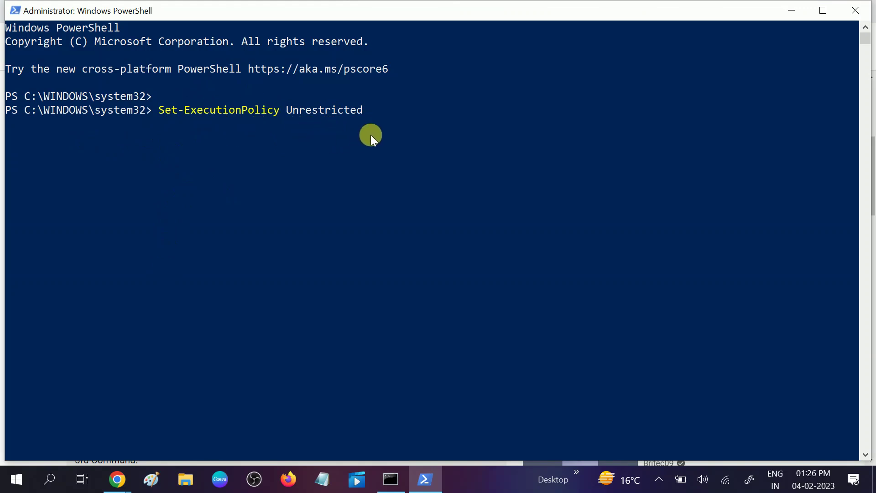
{"action": "key", "text": "Return"}
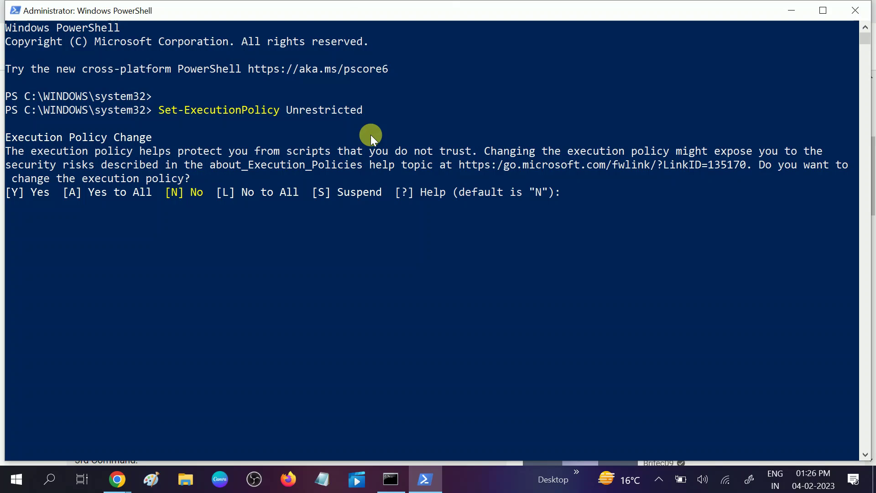
{"action": "type", "text": "A"}
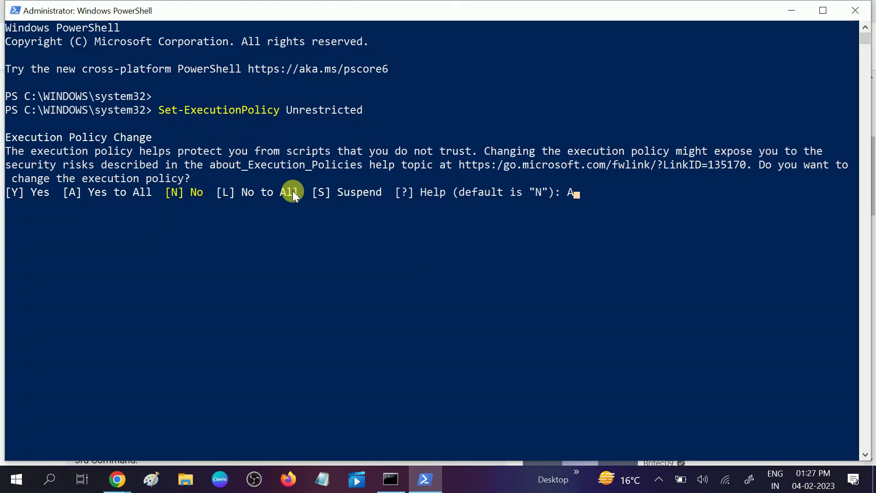
{"action": "key", "text": "Return"}
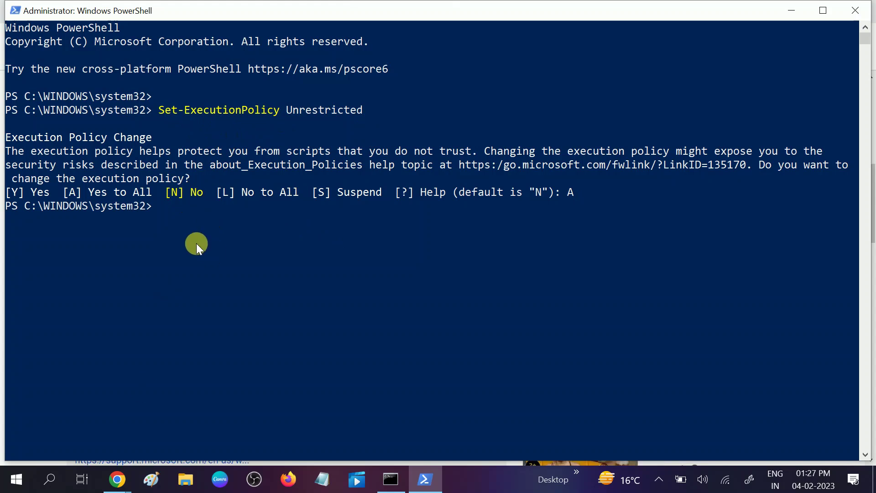
Paste the Get-AppXPackage command re-registering all app packages, then select and copy its text
{"action": "type", "text": "Get-AppXPackage AllUsers | Foreach {Add-AppxPackage - DisableDevelopmentMode -Register \"$($_.InstallLocation)\\AppXManifest.xml\"}"}
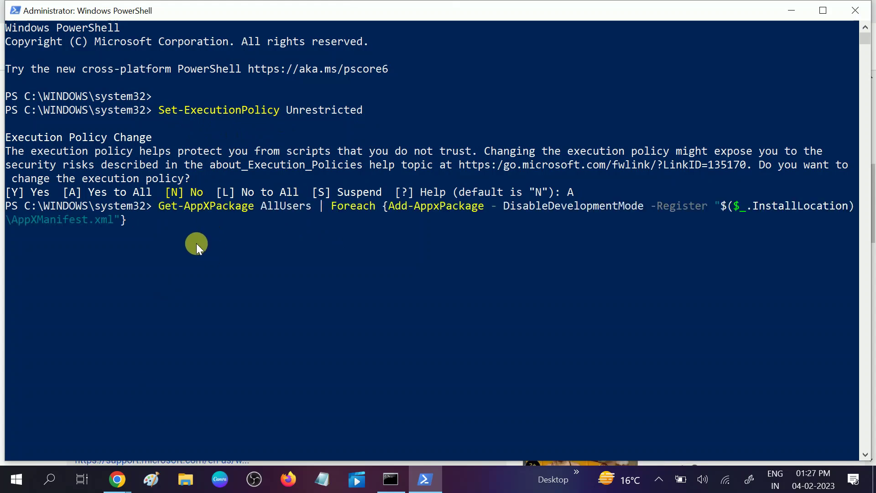
{"action": "left_click_drag", "start_coordinate": [156, 209], "coordinate": [215, 213]}
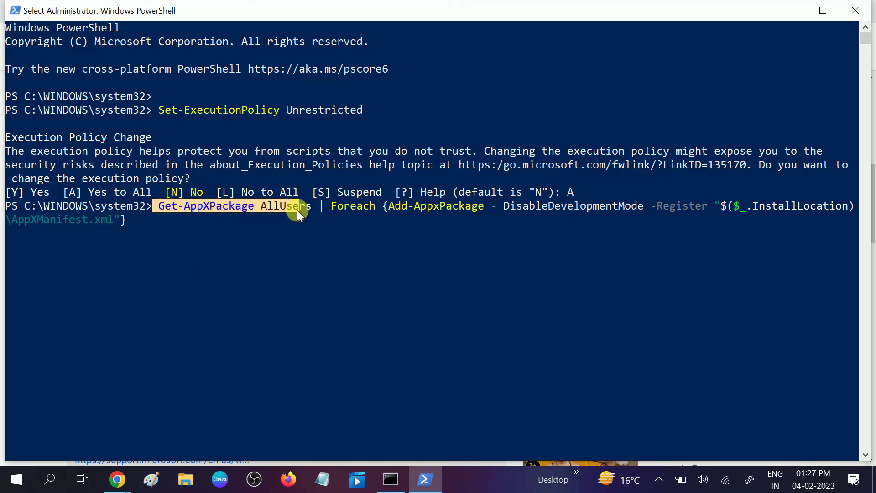
{"action": "left_click_drag", "start_coordinate": [303, 210], "coordinate": [542, 209]}
{"action": "left_click_drag", "start_coordinate": [595, 209], "coordinate": [649, 210]}
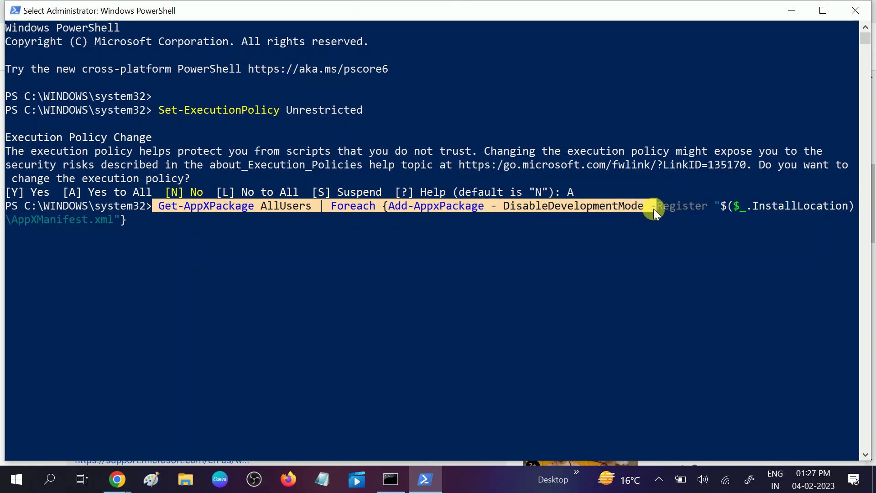
{"action": "right_click", "coordinate": [156, 238]}
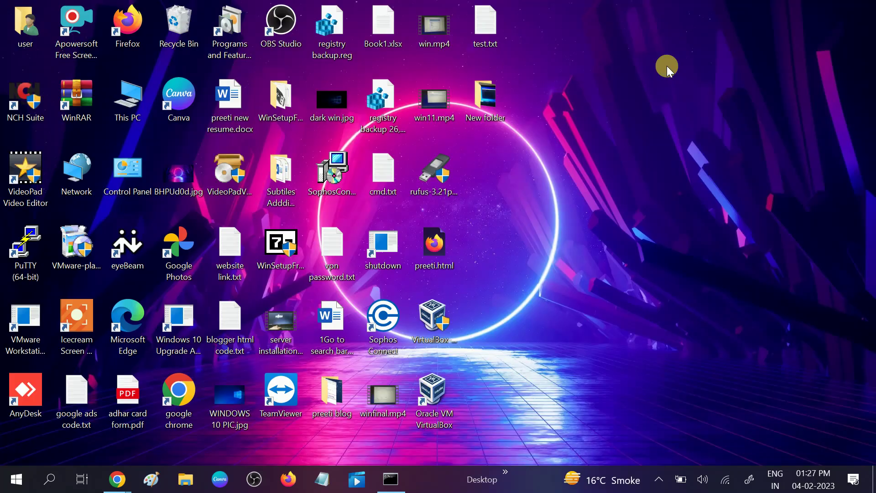
{"action": "right_click", "coordinate": [667, 66]}
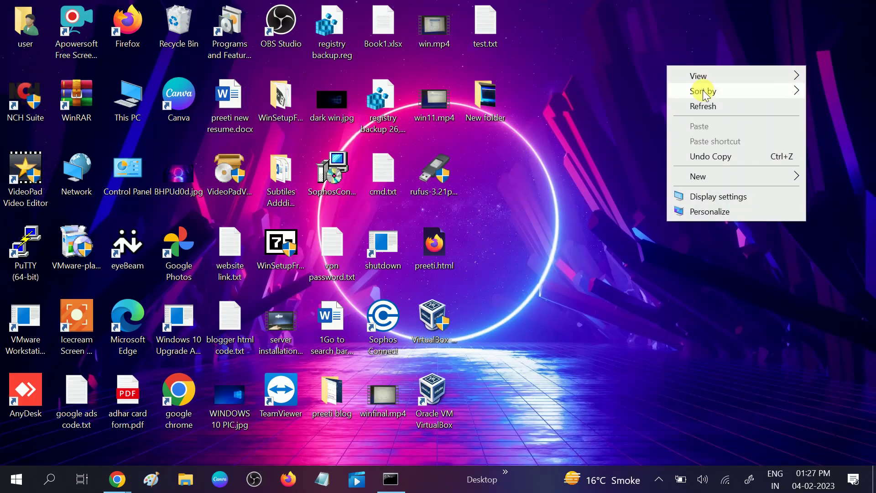
Refresh the desktop and launch Windows PowerShell as administrator from a search for 'power'
{"action": "left_click", "coordinate": [704, 104]}
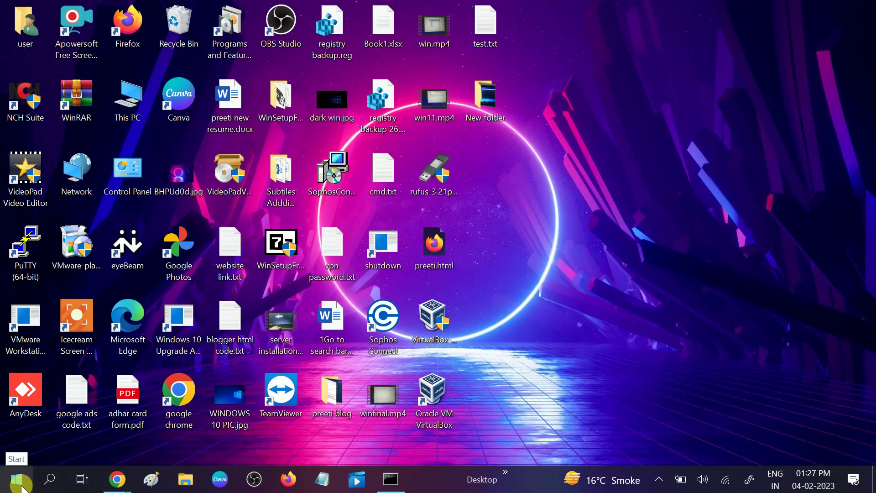
{"action": "left_click", "coordinate": [49, 485]}
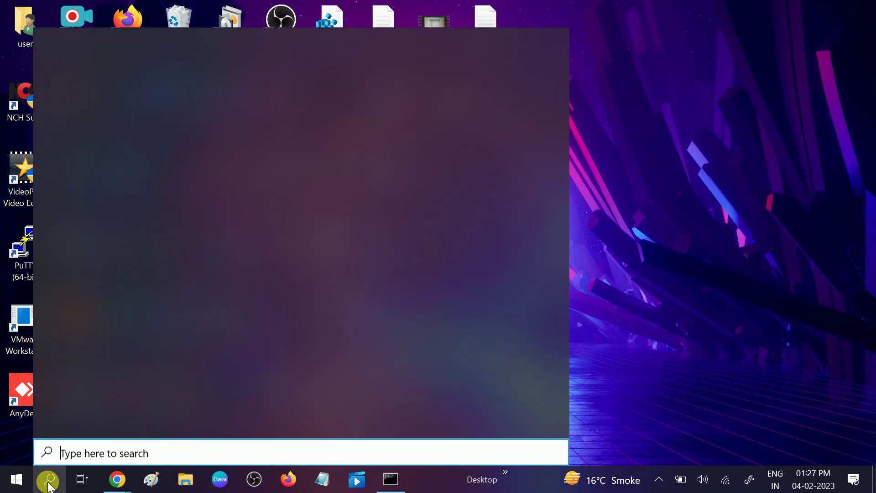
{"action": "type", "text": "power"}
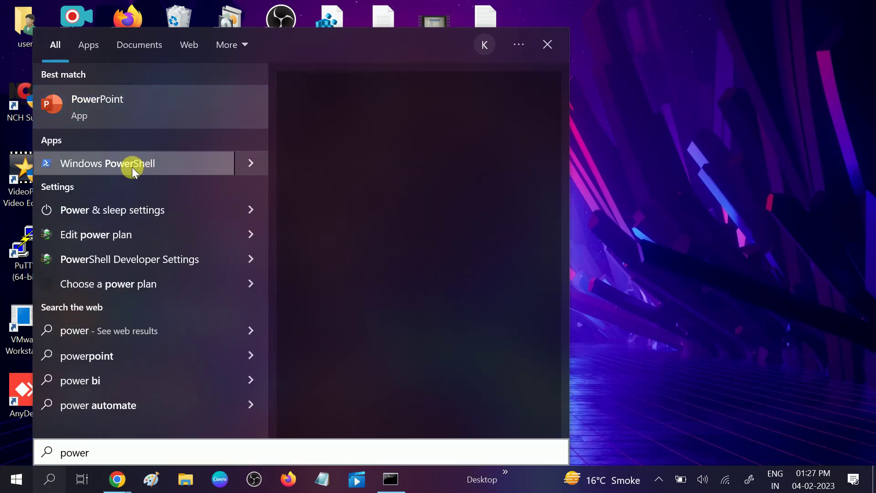
{"action": "right_click", "coordinate": [133, 167]}
{"action": "key", "text": "Escape"}
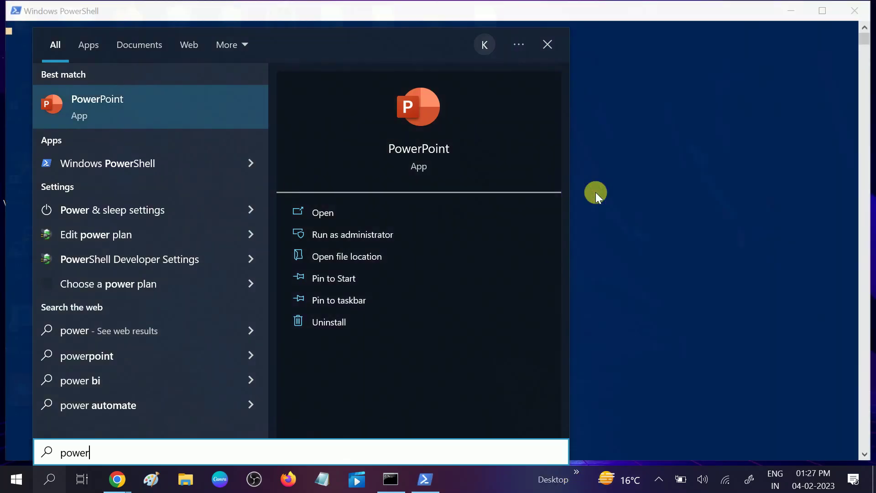
{"action": "left_click", "coordinate": [281, 128]}
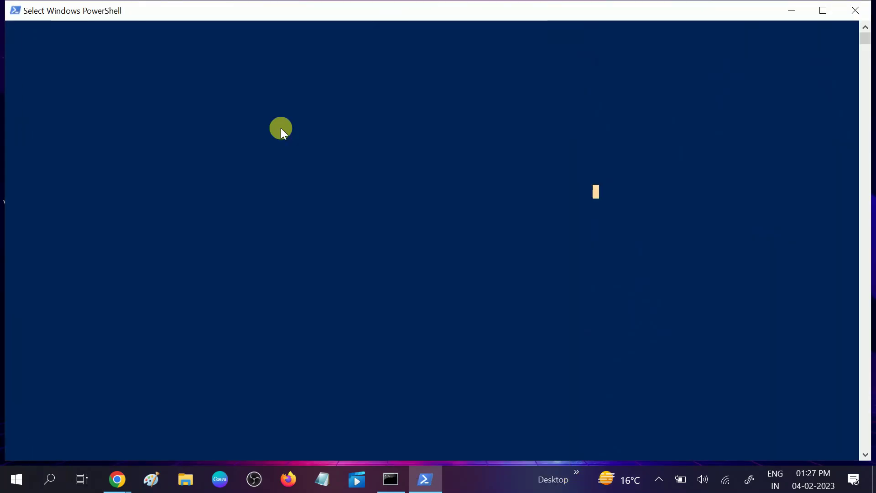
Change the pasted policy command to Set-ExecutionPolicy restricted, confirm with A, then exit PowerShell
{"action": "key", "text": "Escape"}
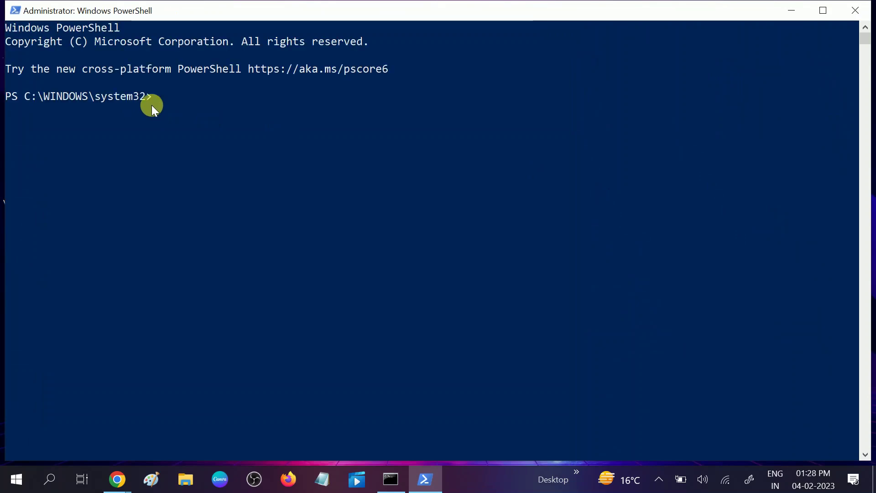
{"action": "key", "text": "Return"}
{"action": "type", "text": "Set-ExecutionPolicy Unrestricted"}
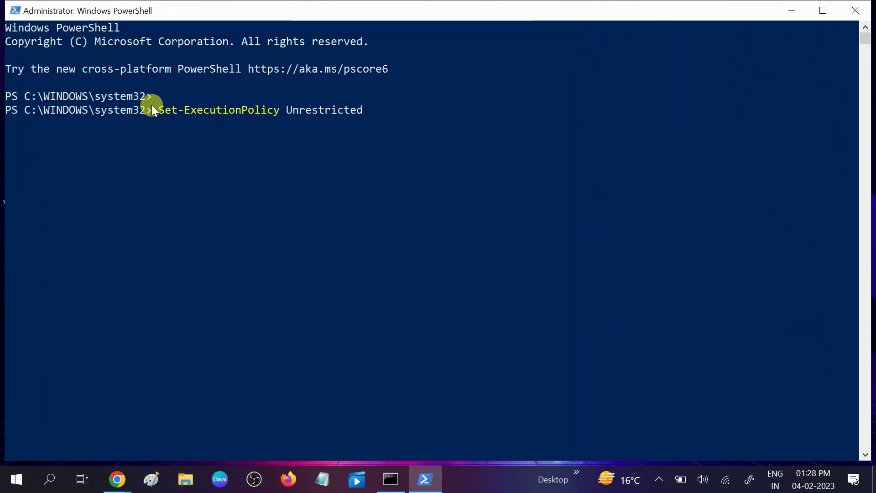
{"action": "key", "text": "Left"}
{"action": "key", "text": "Left"}
{"action": "key", "text": "Left"}
{"action": "key", "text": "Left"}
{"action": "key", "text": "Left"}
{"action": "key", "text": "Left"}
{"action": "key", "text": "Left"}
{"action": "key", "text": "Left"}
{"action": "key", "text": "Left"}
{"action": "key", "text": "BackSpace"}
{"action": "key", "text": "BackSpace"}
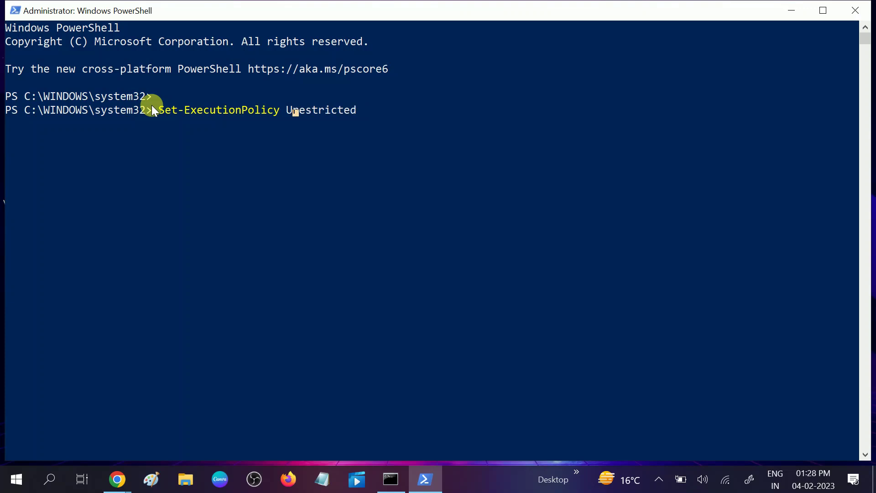
{"action": "key", "text": "Return"}
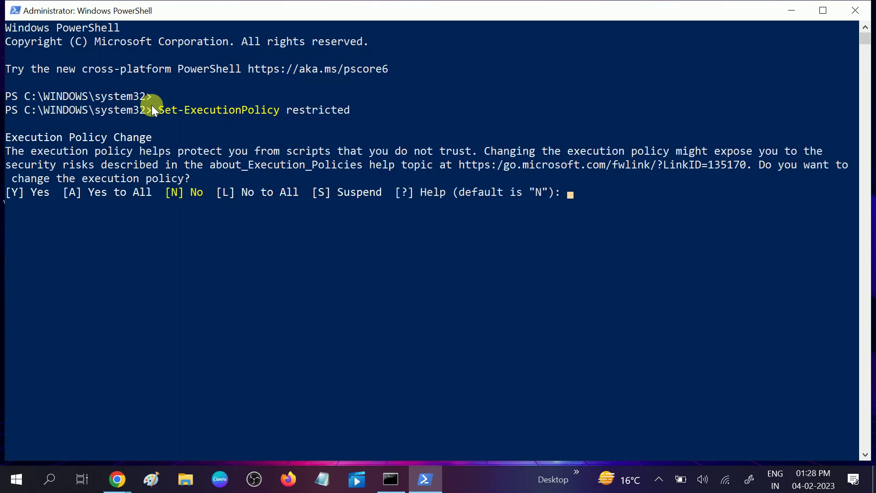
{"action": "type", "text": "A"}
{"action": "key", "text": "Return"}
{"action": "type", "text": "exit"}
{"action": "key", "text": "Return"}
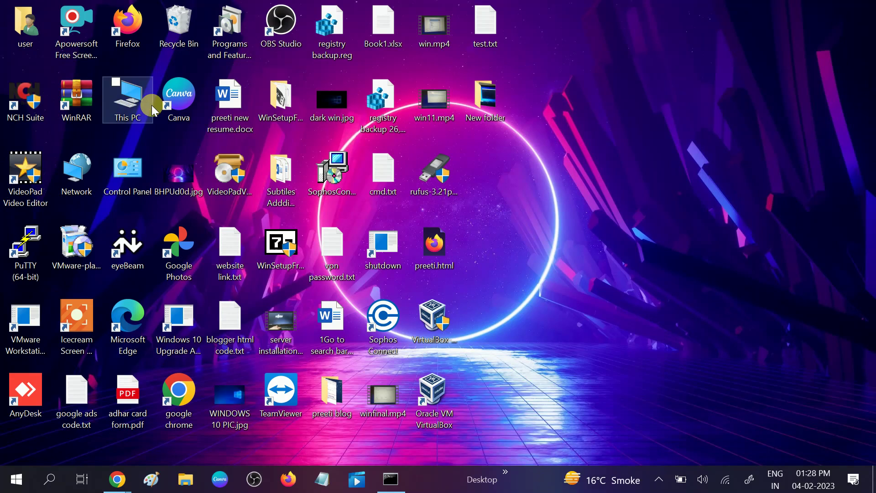